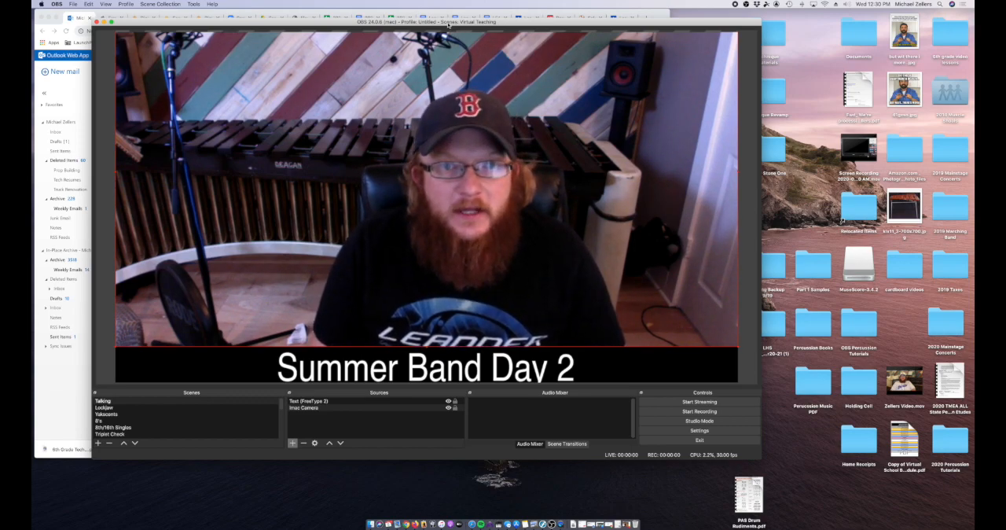
Step: Enlarge the OBS window and reposition it near the top edge of the desktop
drag(448, 24, 442, 17)
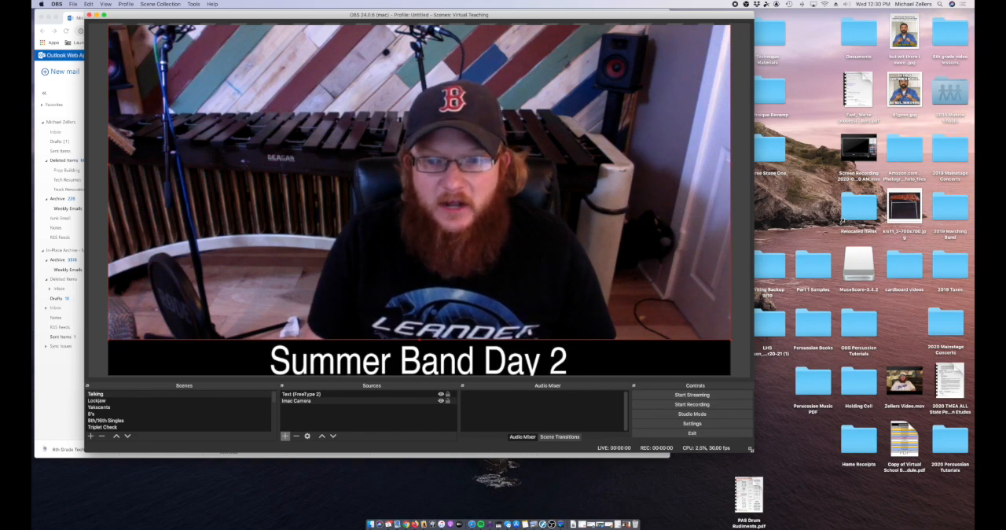
drag(752, 450, 806, 496)
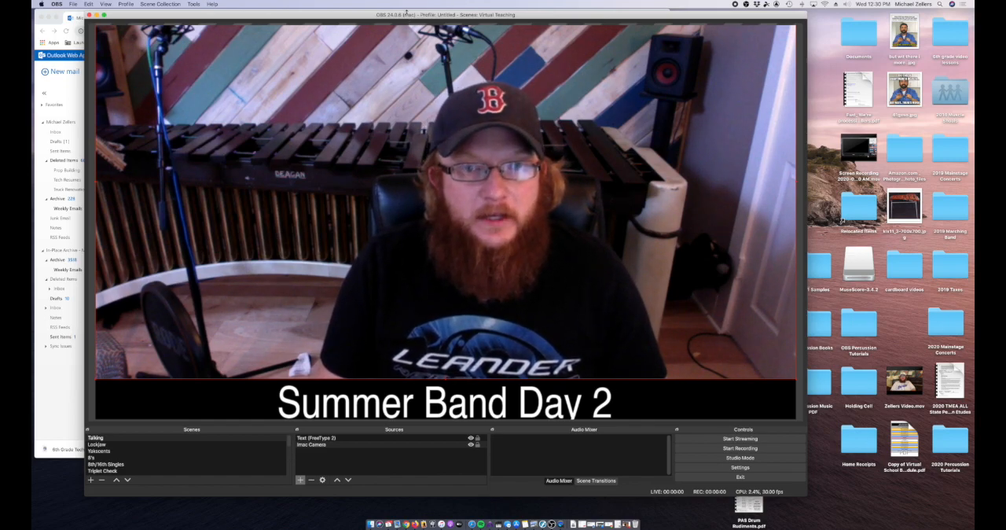
drag(370, 17, 359, 15)
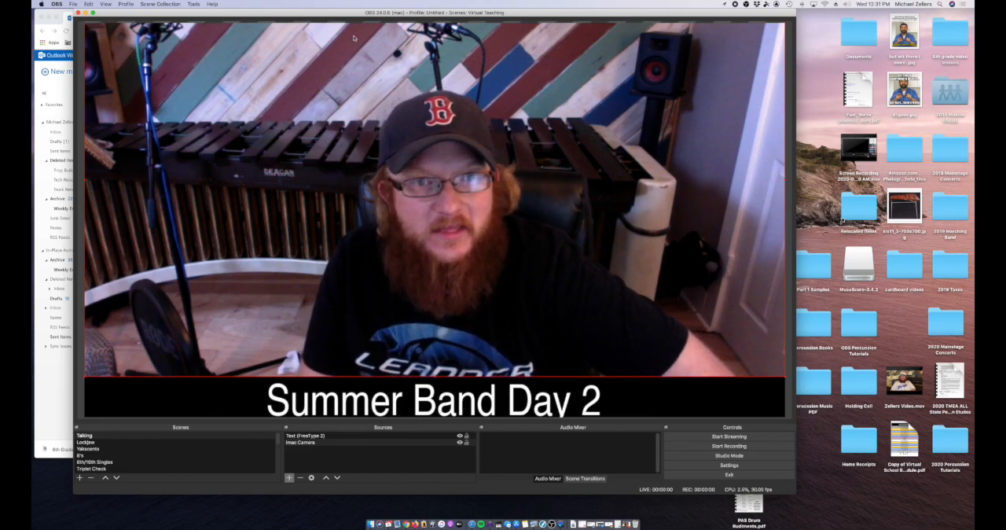
drag(328, 12, 334, 14)
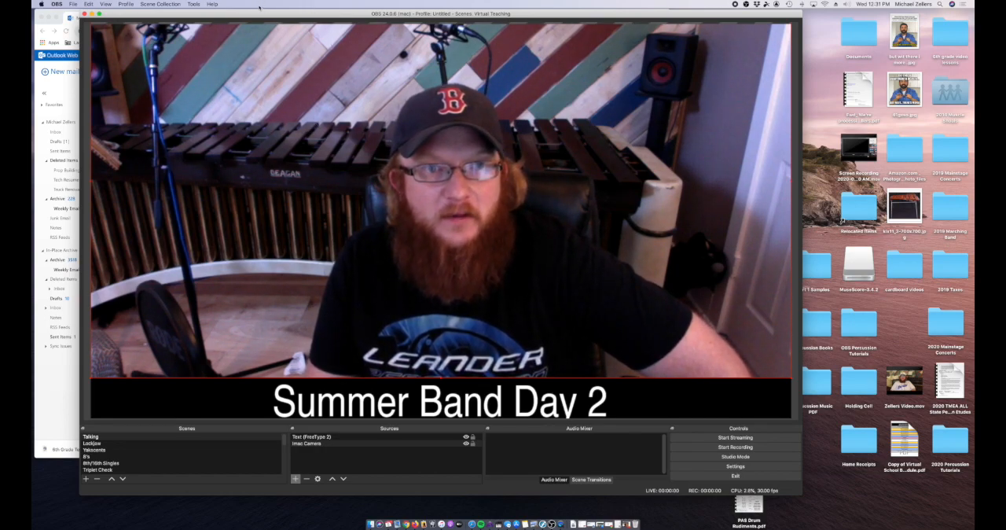
drag(260, 13, 262, 13)
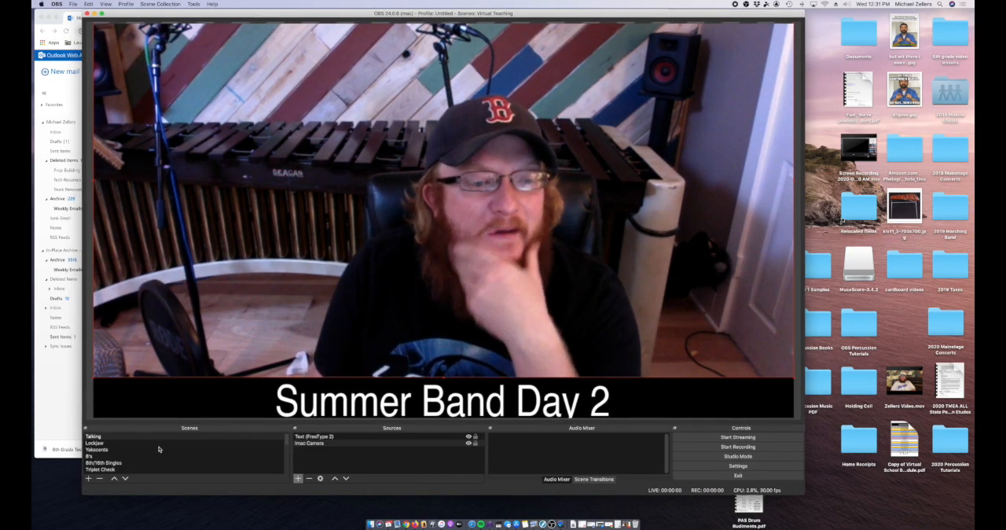
Step: Look through the scene list, switch to the "Chicken and a Roll" scene and shift the OBS window slightly aside
scroll(142, 457, down, 5)
scroll(146, 461, up, 3)
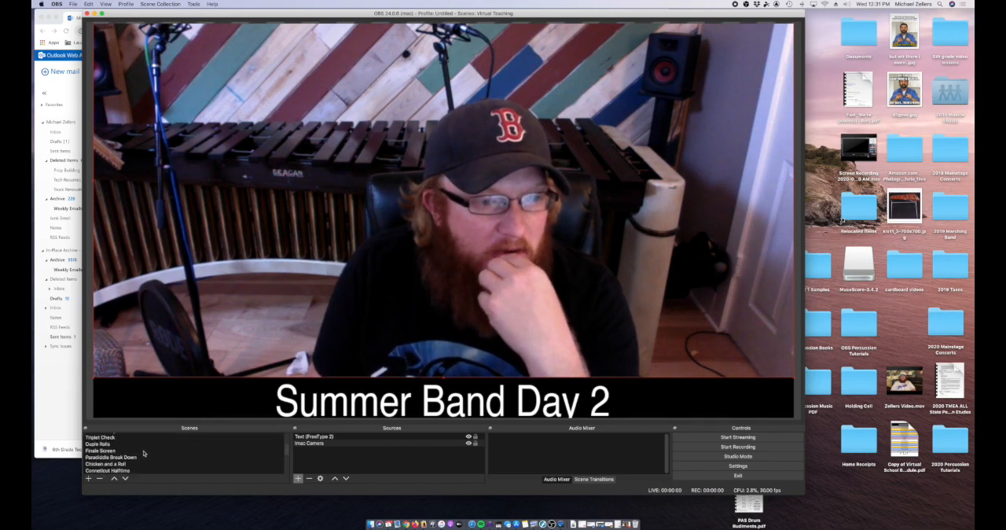
scroll(143, 454, down, 5)
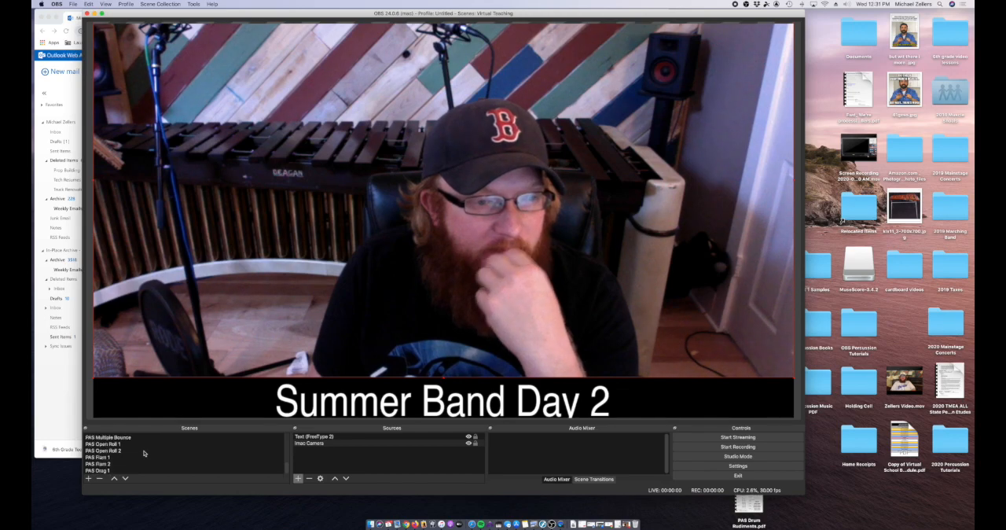
scroll(147, 458, up, 2)
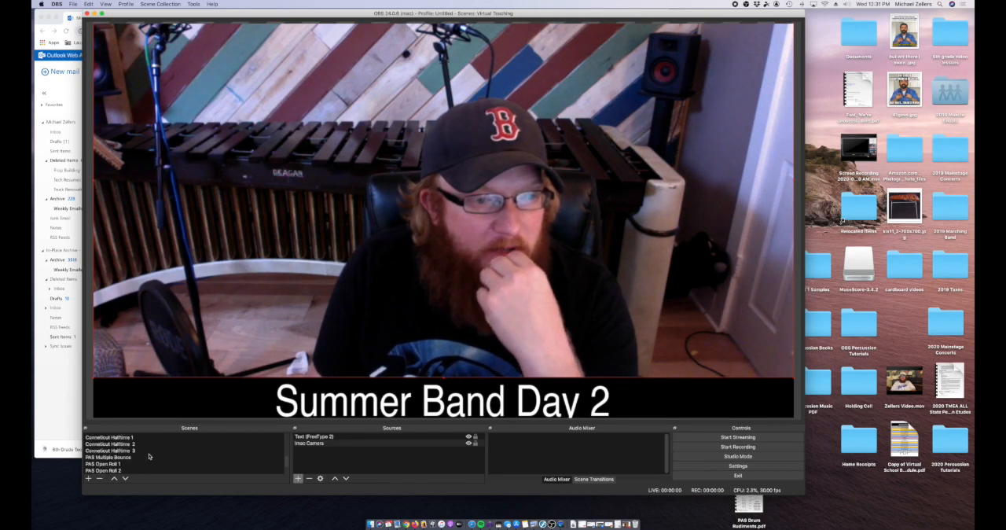
scroll(149, 456, up, 2)
click(149, 444)
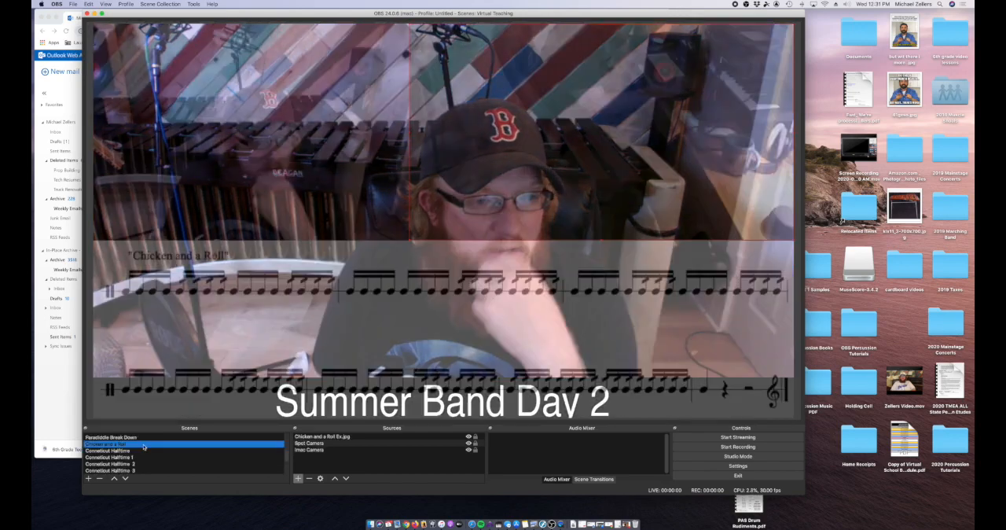
drag(409, 13, 422, 13)
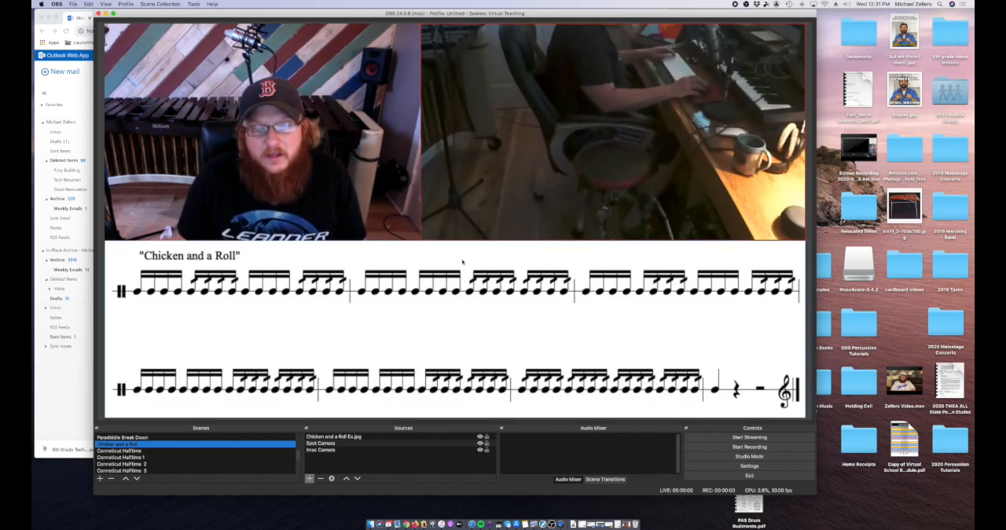
drag(416, 13, 421, 14)
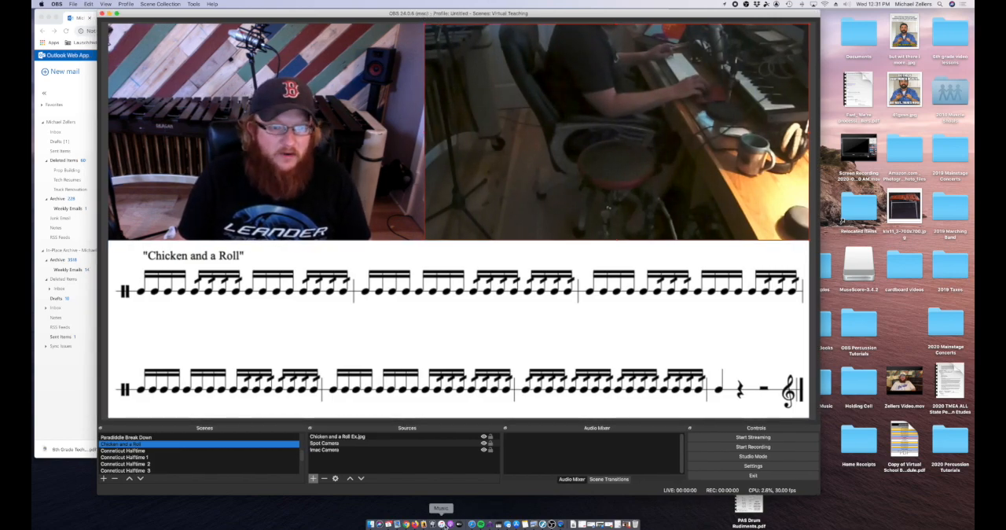
Step: Remove the Chicken and a Roll Ex.jpg, Spot Camera and Imac Camera sources from the "Chicken and a Roll" scene
click(384, 437)
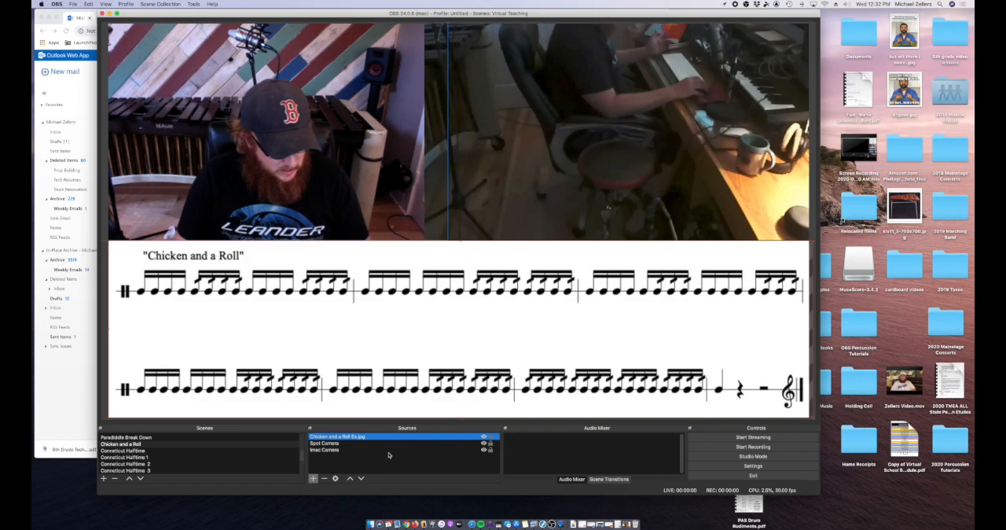
shift+click(378, 450)
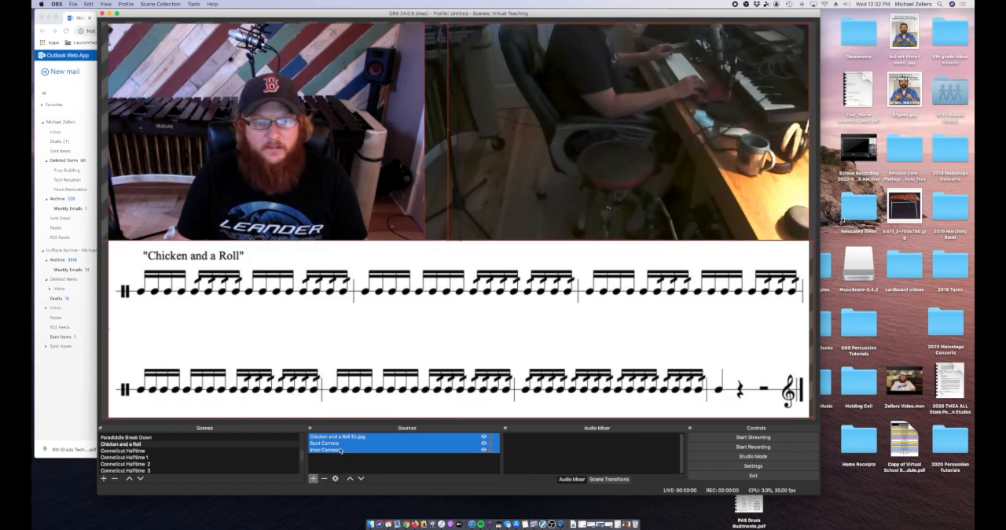
click(324, 479)
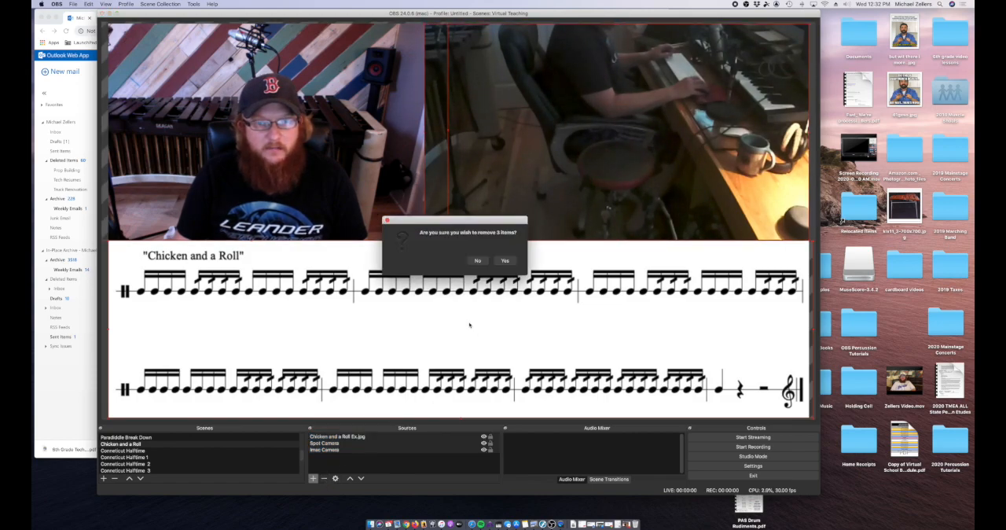
click(505, 260)
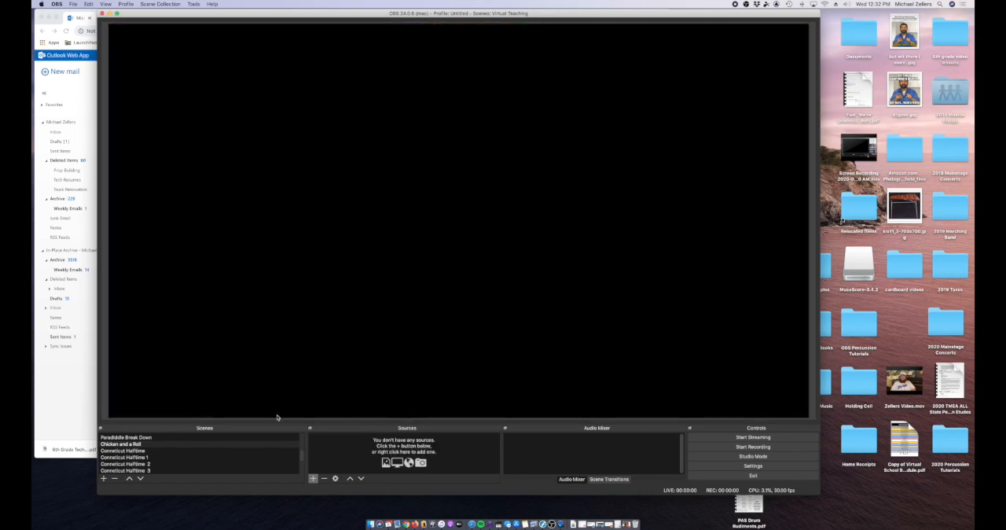
Step: Add the existing Imac Camera as a Video Capture Device source and scale it to about half the canvas width in the upper-left corner
drag(437, 14, 433, 14)
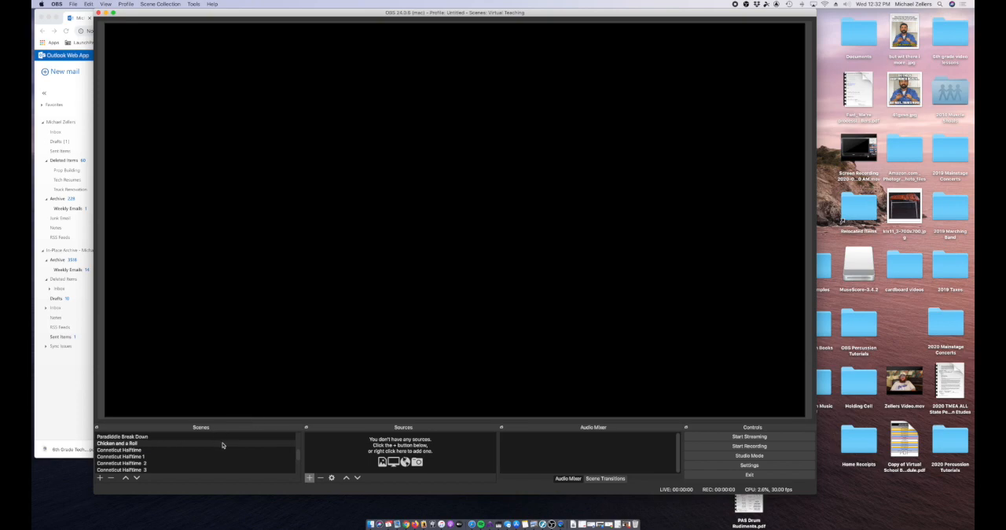
click(222, 444)
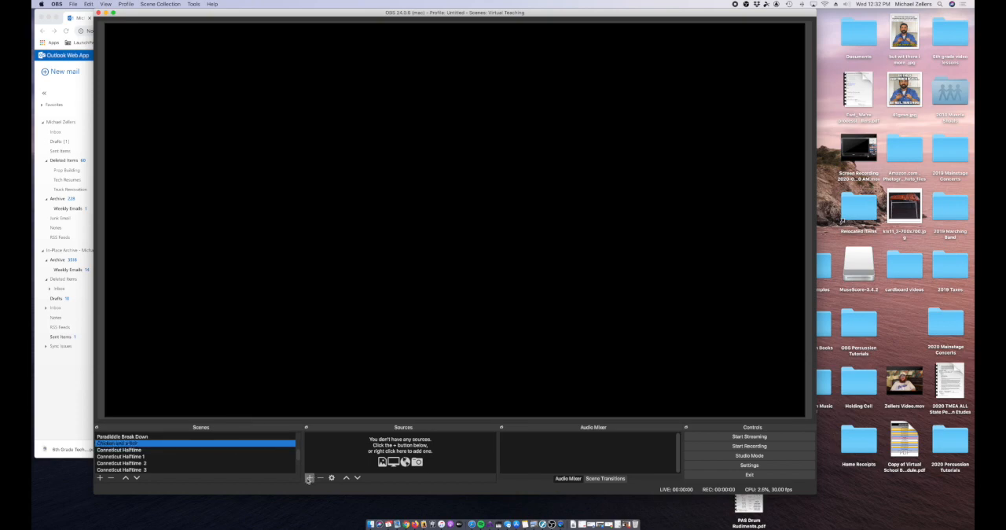
click(309, 477)
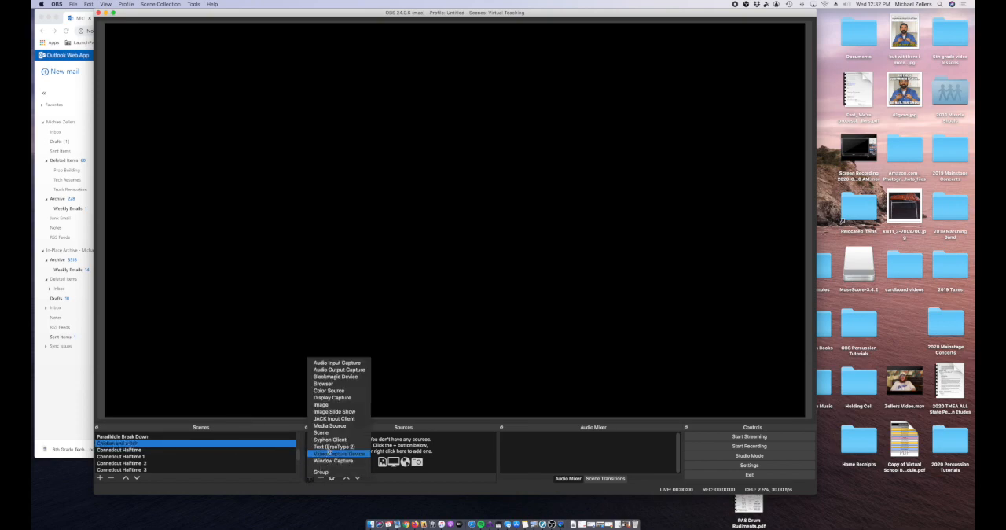
click(424, 472)
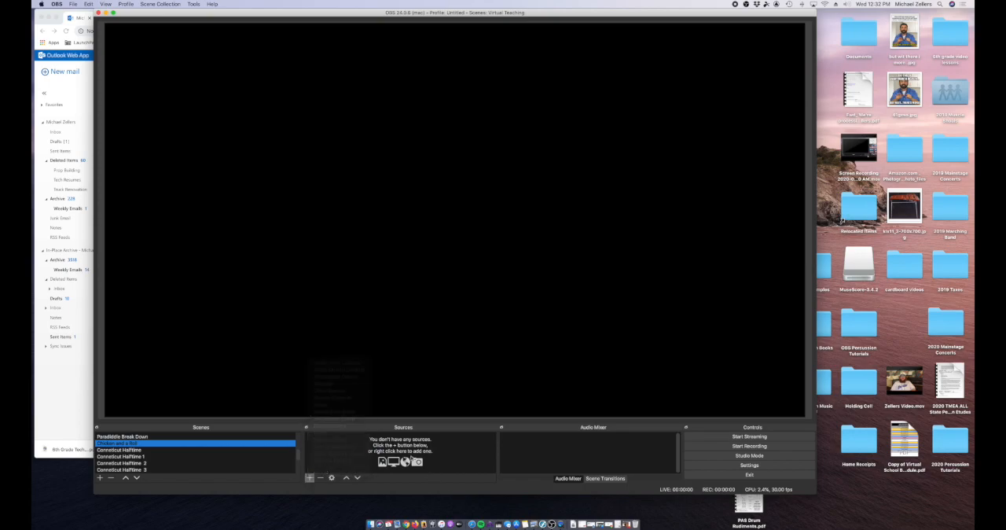
click(310, 478)
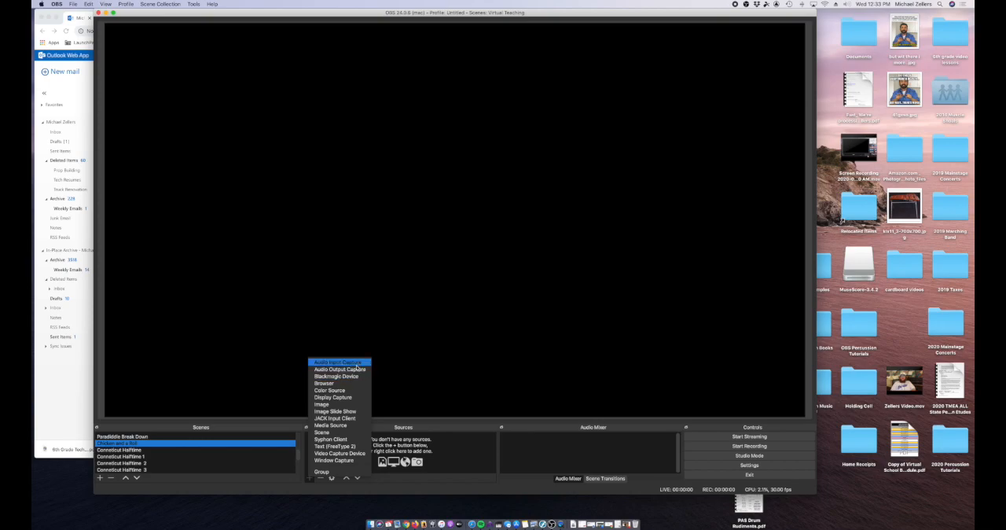
click(355, 454)
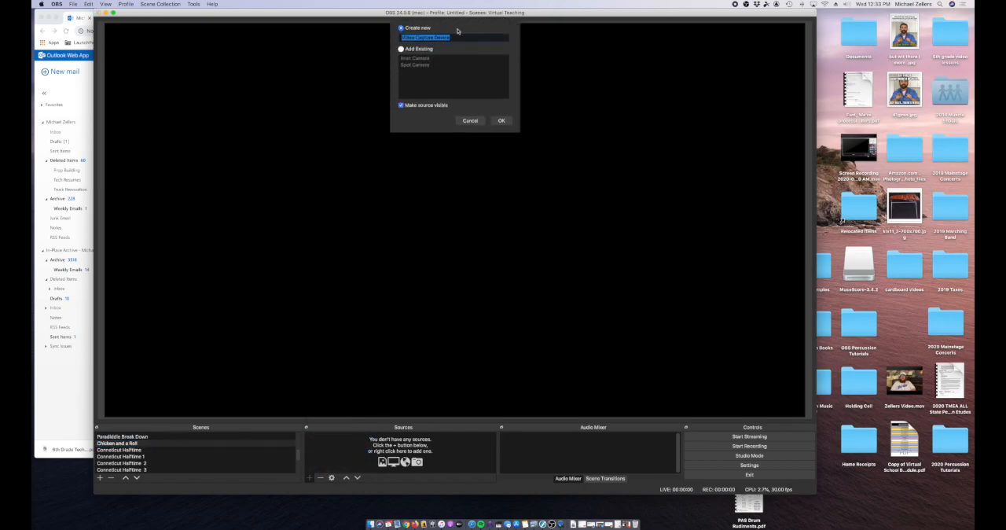
click(402, 49)
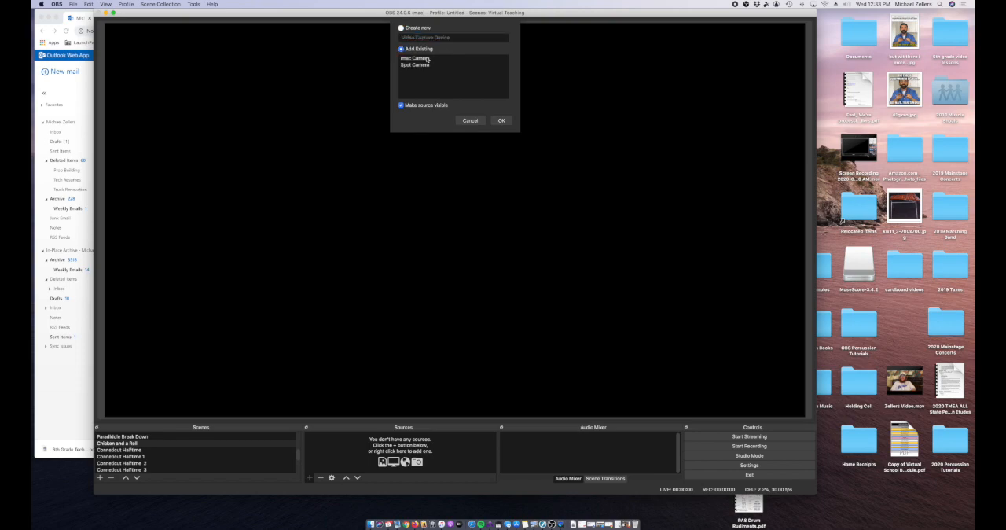
click(432, 60)
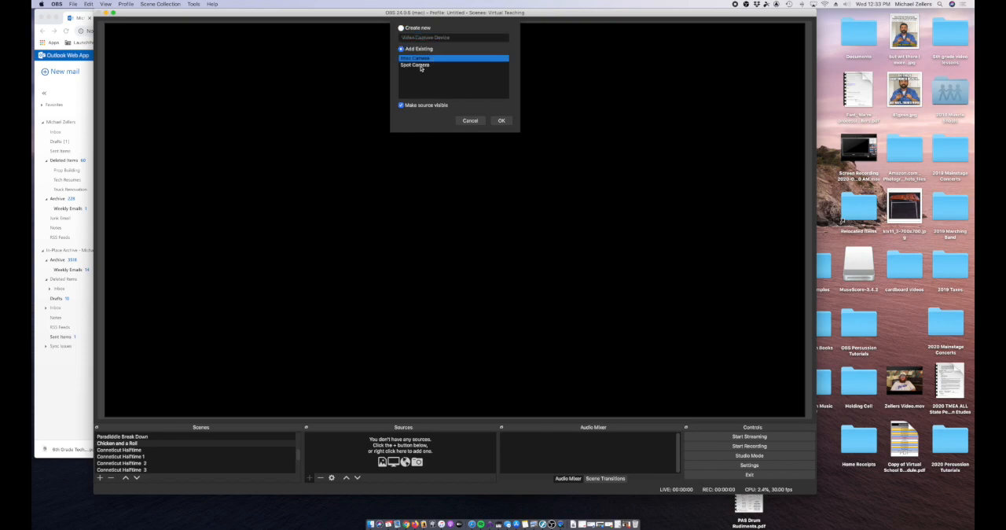
click(501, 122)
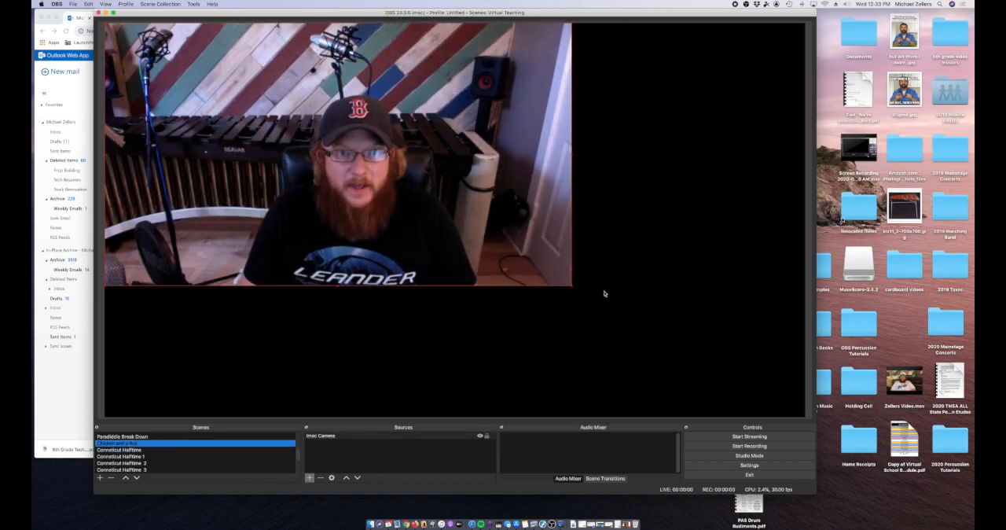
drag(575, 287, 413, 224)
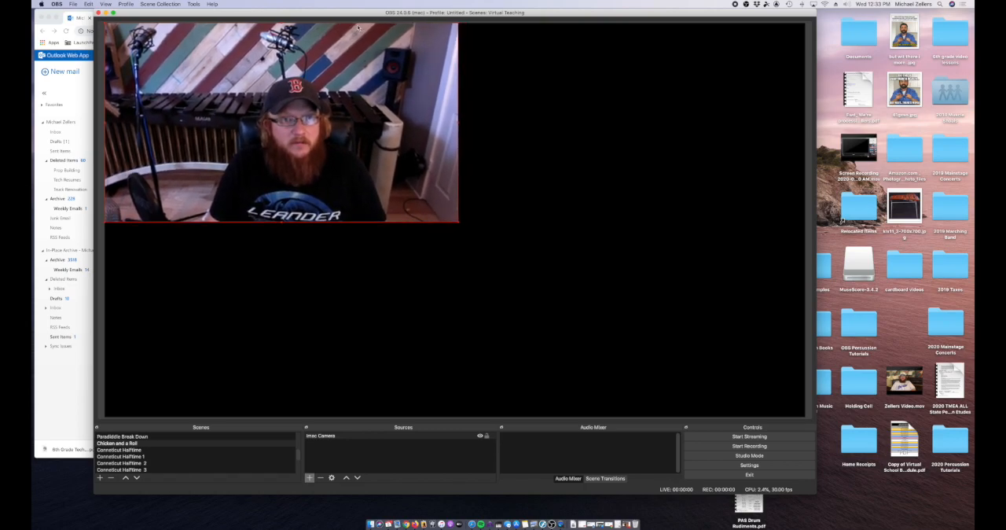
Step: Add the existing Spot Camera to the scene as a second Video Capture Device source
click(310, 476)
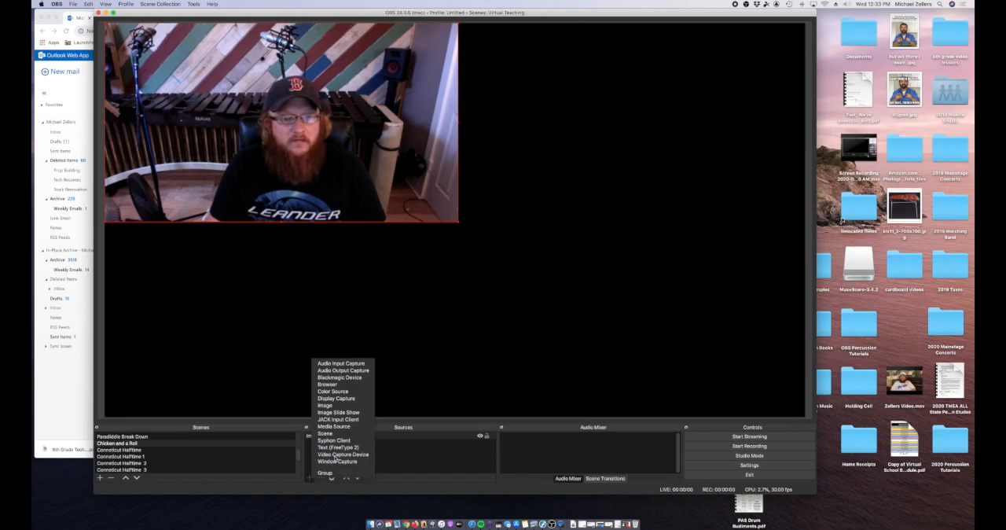
click(340, 454)
click(402, 49)
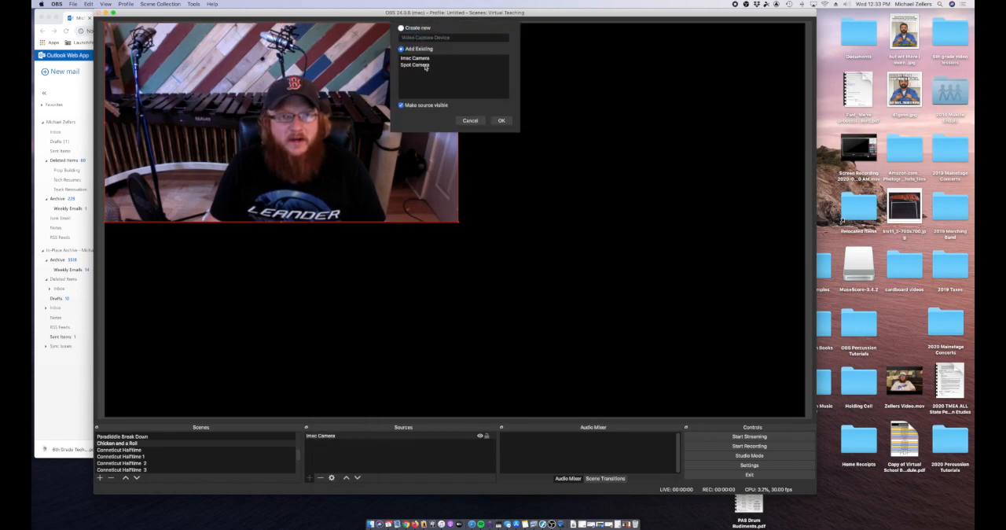
click(424, 65)
click(501, 120)
Step: Shrink the Spot Camera to about half the canvas width and place it along the canvas top, beside the Imac Camera
drag(347, 157, 520, 210)
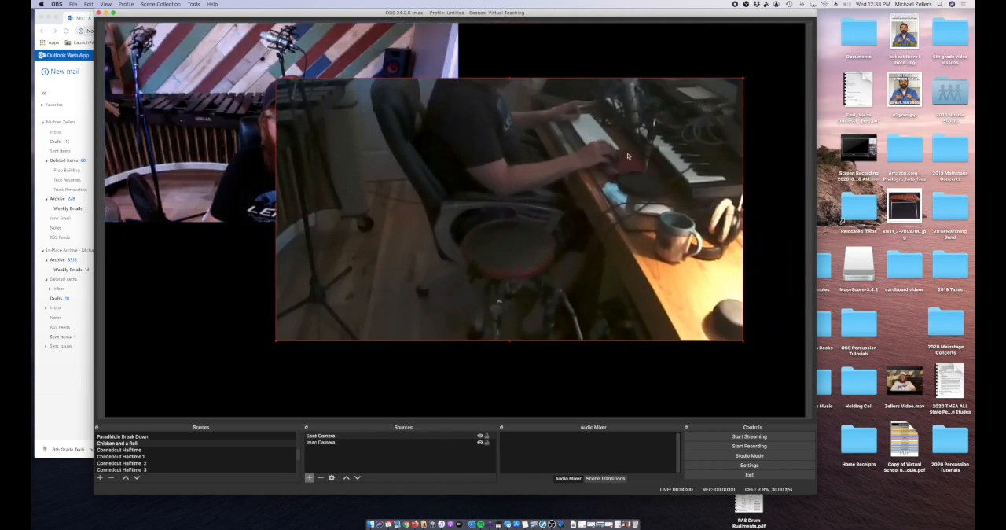
drag(657, 141, 686, 96)
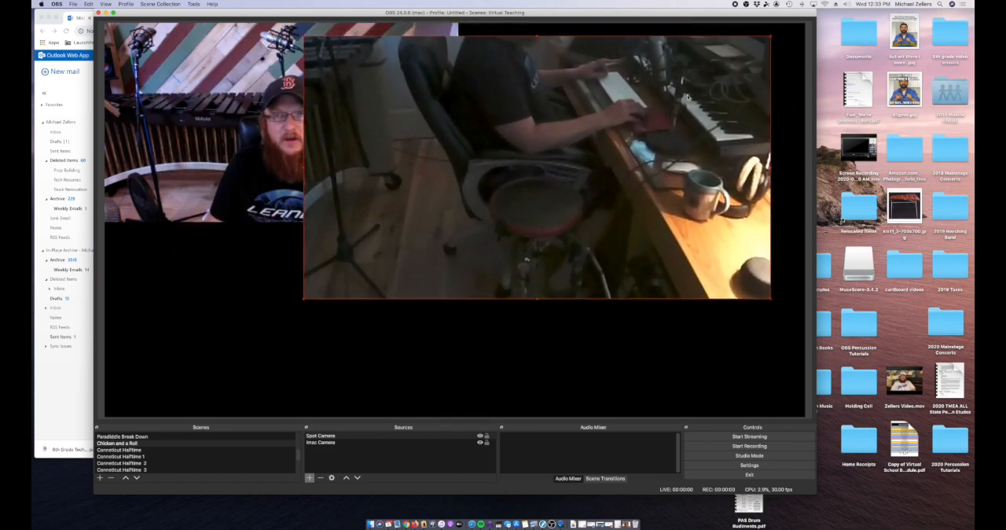
drag(770, 37, 642, 125)
drag(466, 151, 573, 67)
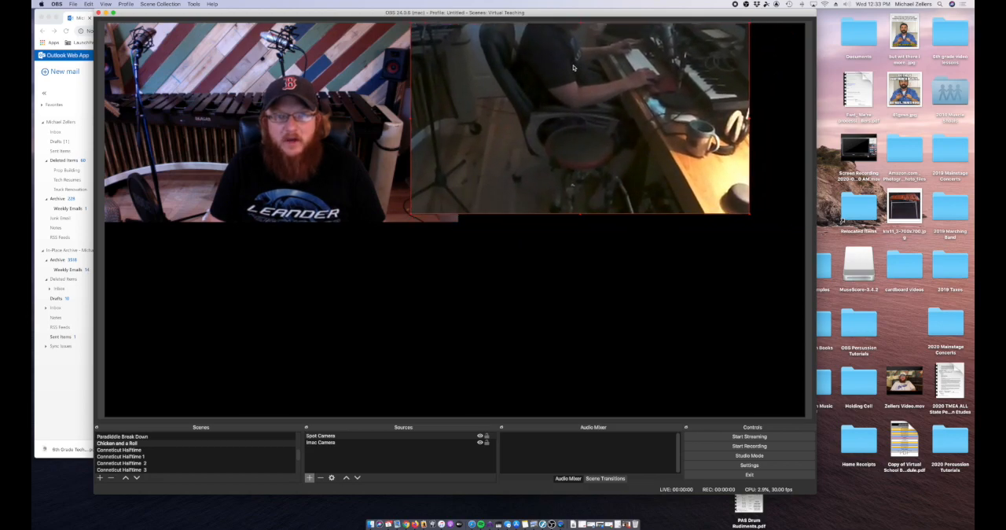
mouse_move(750, 215)
mouse_down()
mouse_move(787, 233)
mouse_move(757, 219)
mouse_up()
drag(693, 173, 733, 172)
drag(450, 217, 446, 221)
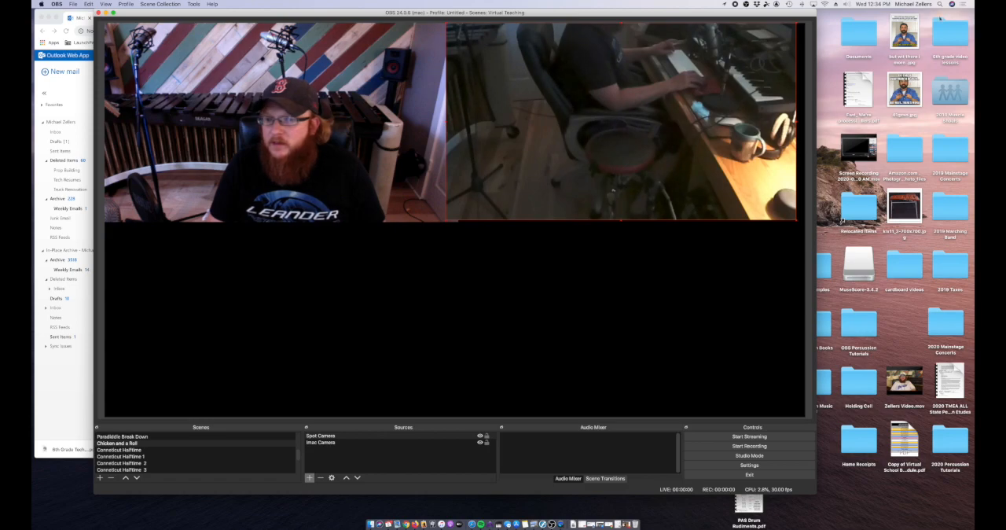
Step: Open the OBS Percussion Tutorials folder from the desktop and arrange its window beside the OBS window
double_click(857, 326)
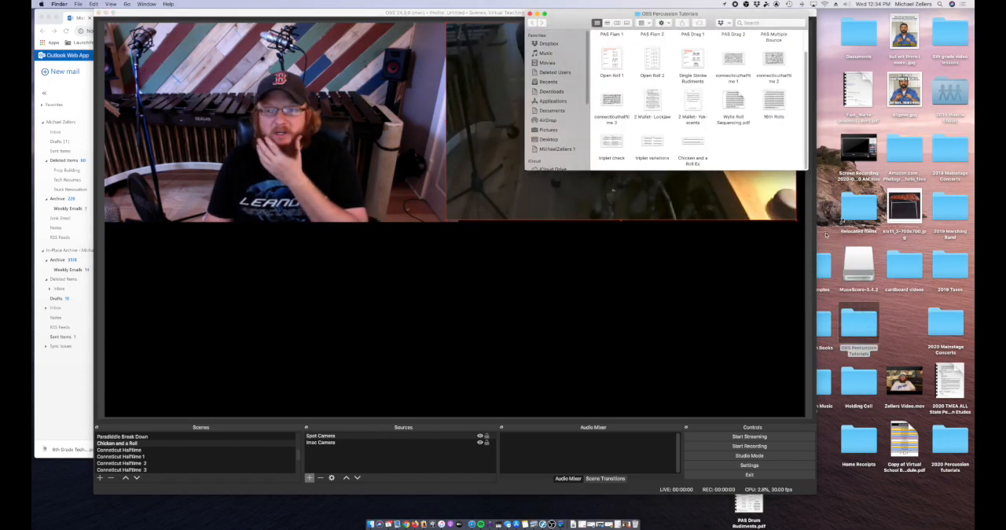
drag(598, 14, 748, 37)
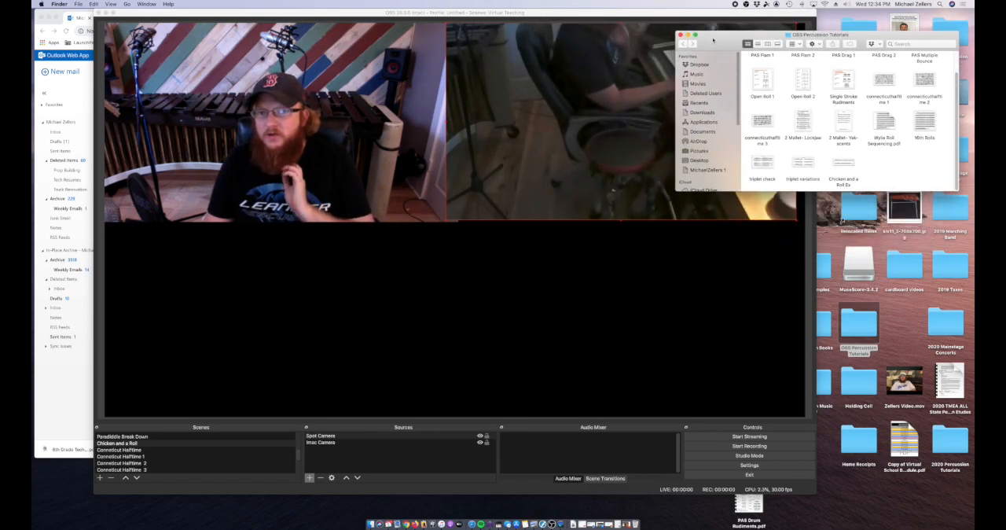
drag(720, 40, 729, 151)
drag(690, 13, 609, 13)
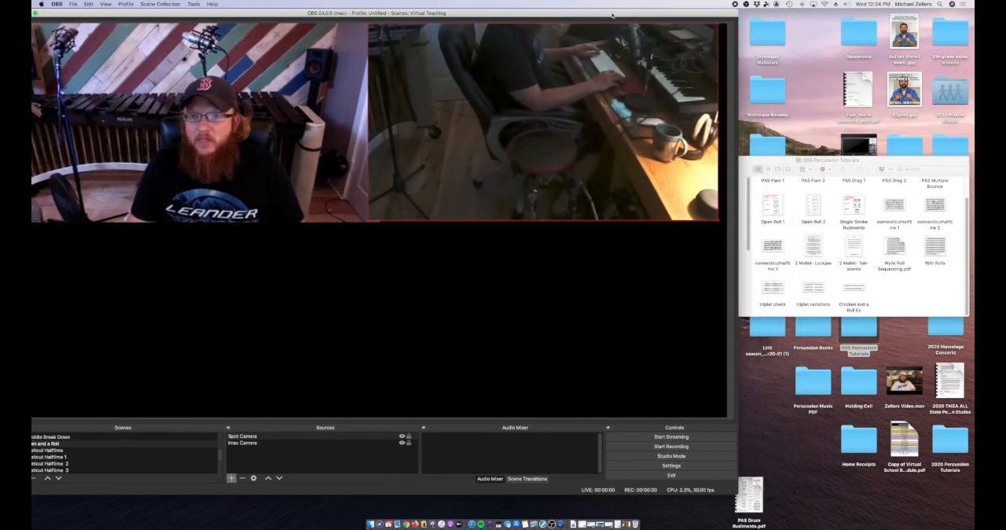
Step: Open the 6th Grade Technique (1) PDF from the desktop's Technique Materials folder and shift its window toward the middle of the screen
click(768, 31)
double_click(768, 32)
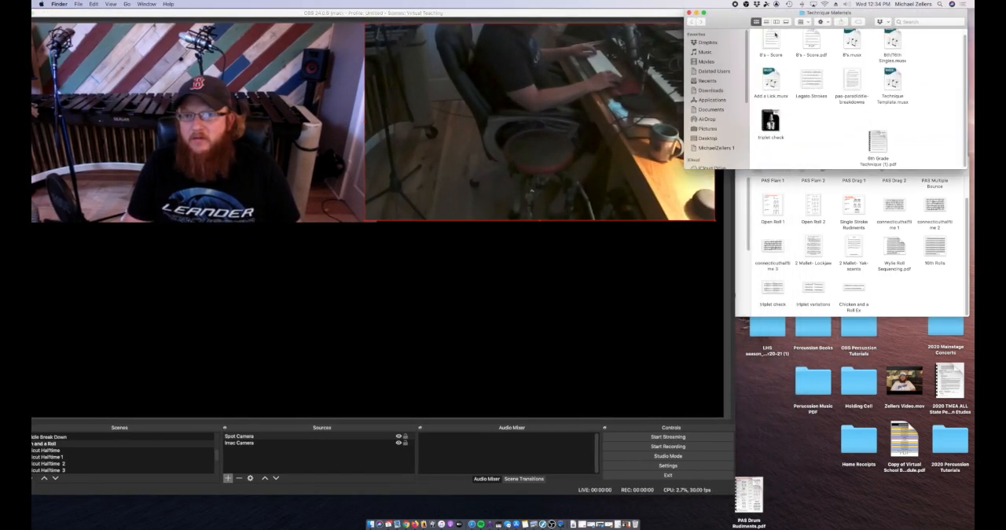
double_click(878, 143)
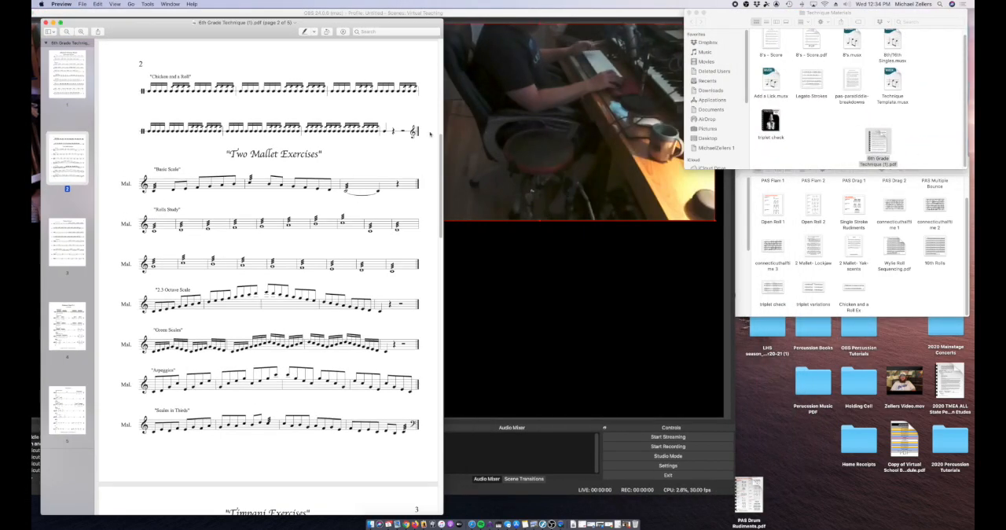
drag(201, 29, 379, 26)
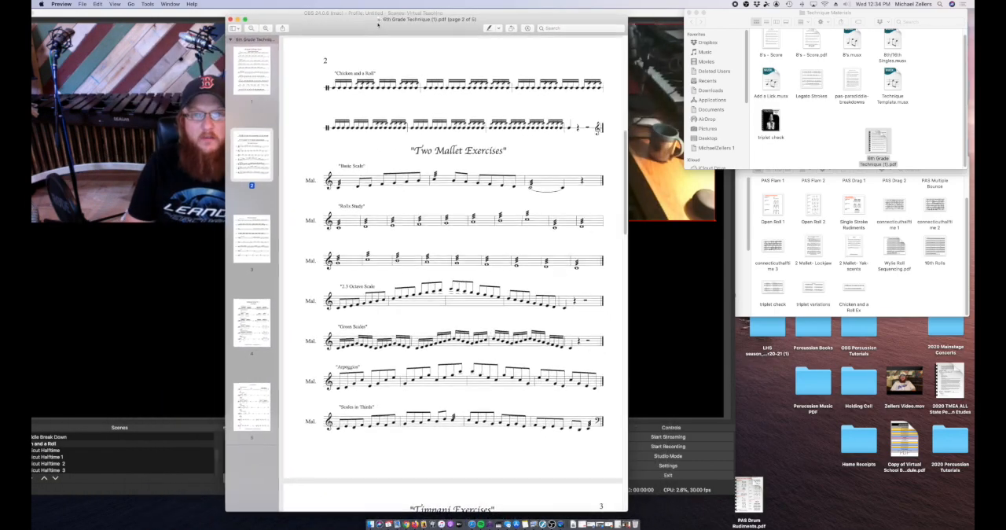
Step: Crop page 2 of the PDF to the two-line "Chicken and a Roll" exercise using a rectangular selection
click(523, 31)
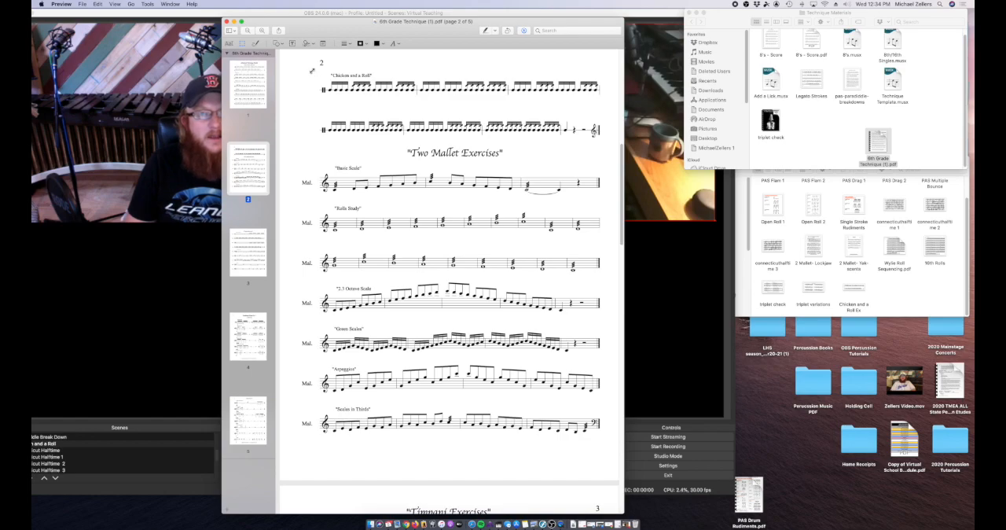
drag(454, 156, 603, 143)
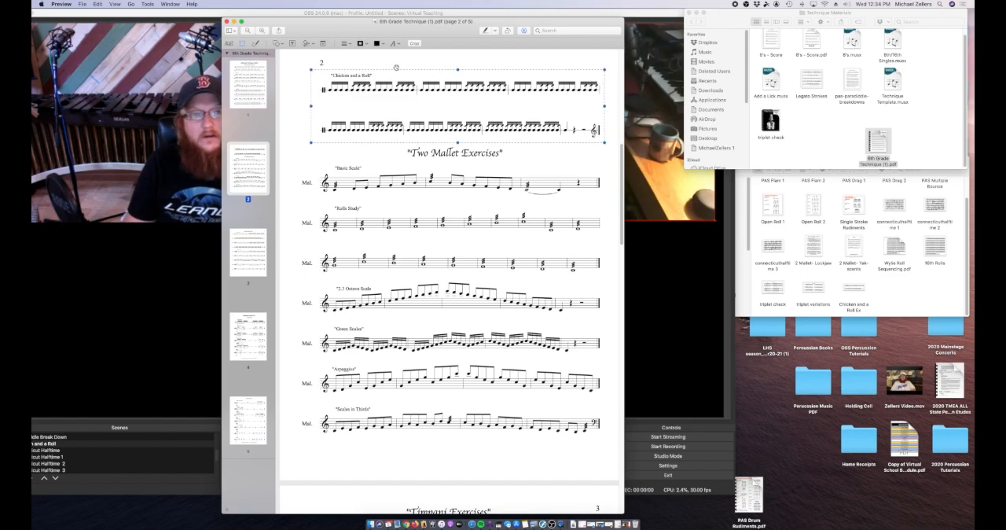
drag(311, 69, 313, 69)
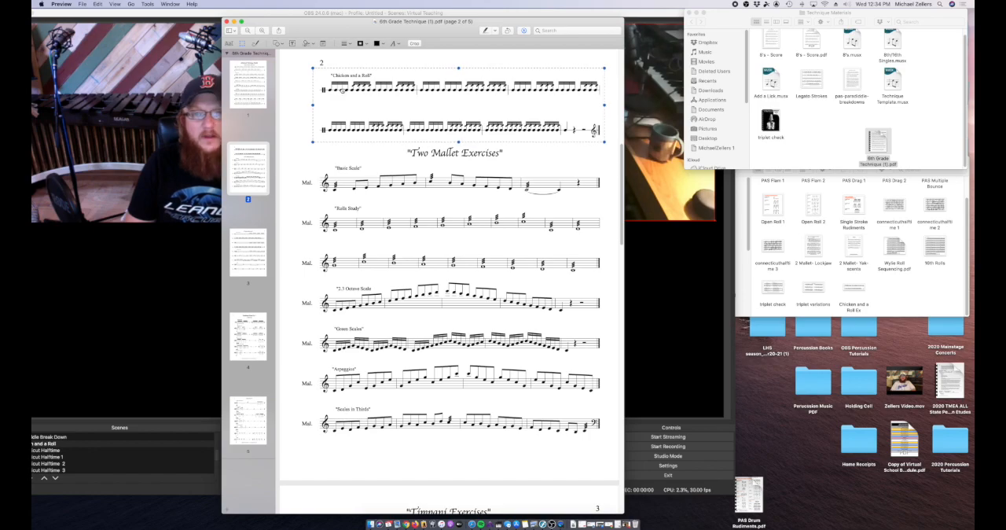
click(413, 43)
scroll(470, 333, down, 5)
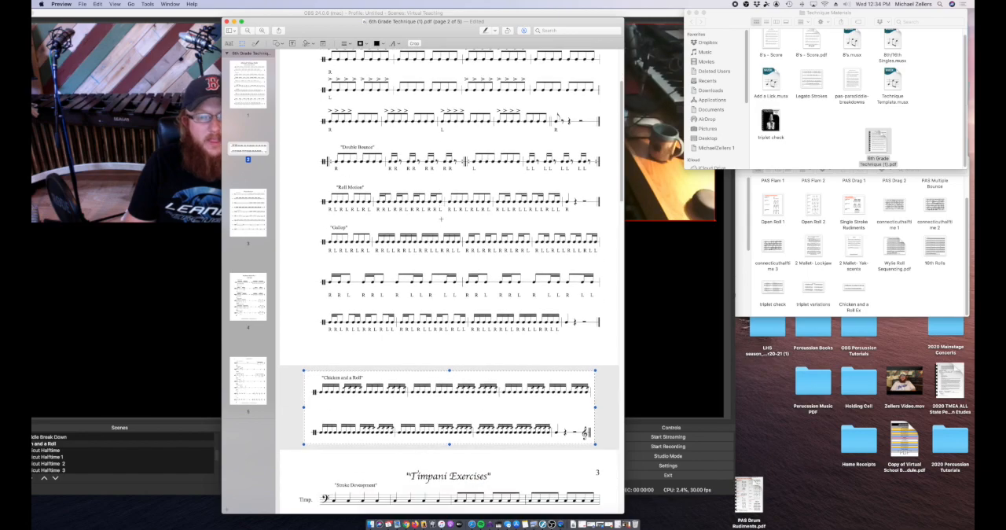
scroll(470, 333, down, 2)
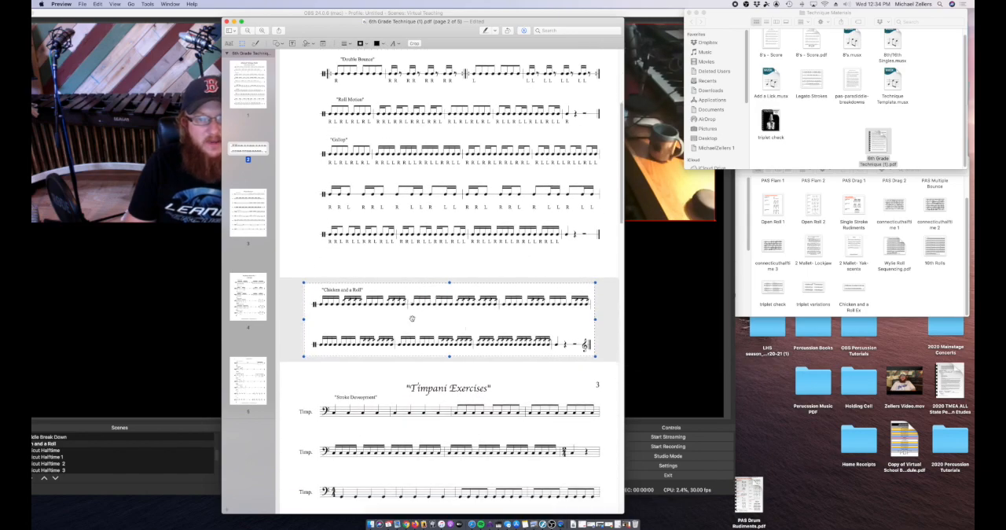
Step: Open the export settings for the cropped page, review the available file formats including JPEG, and cancel the export
right_click(246, 152)
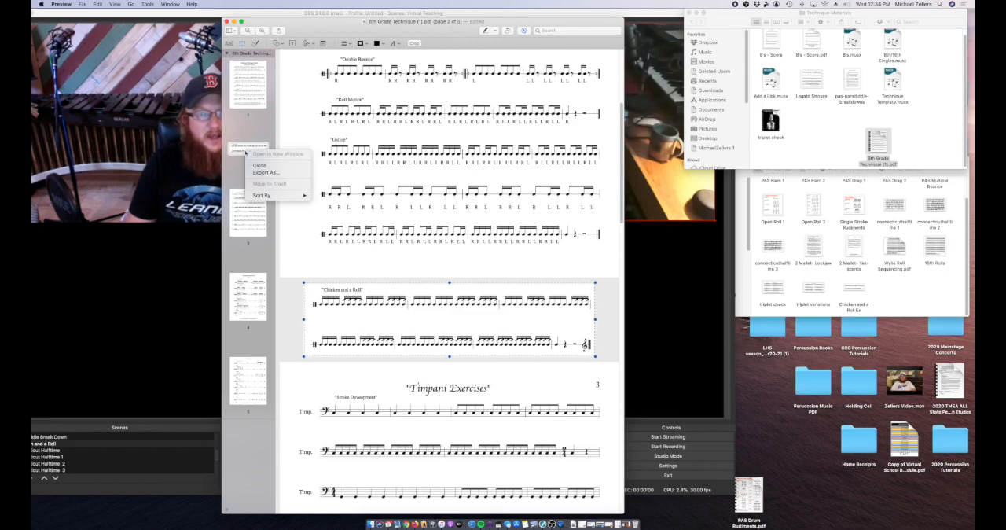
click(276, 174)
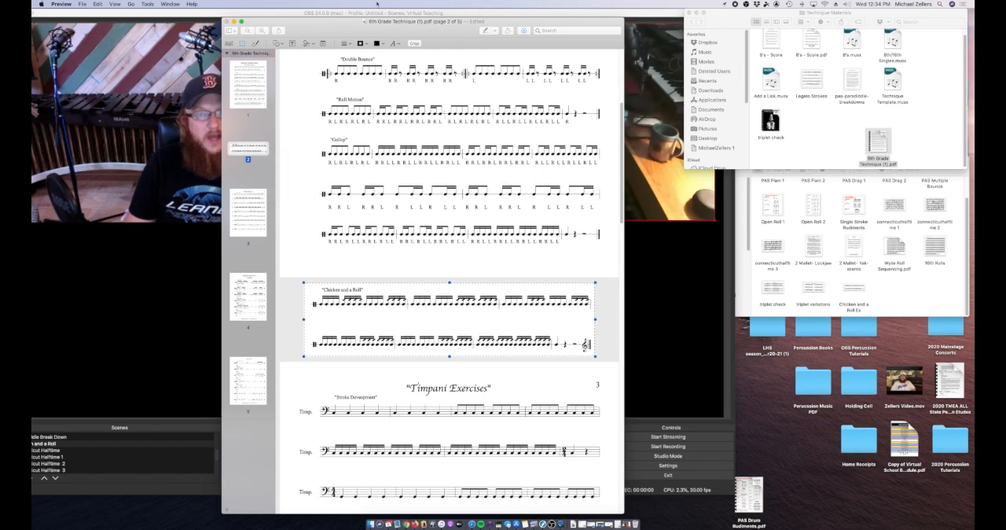
click(442, 281)
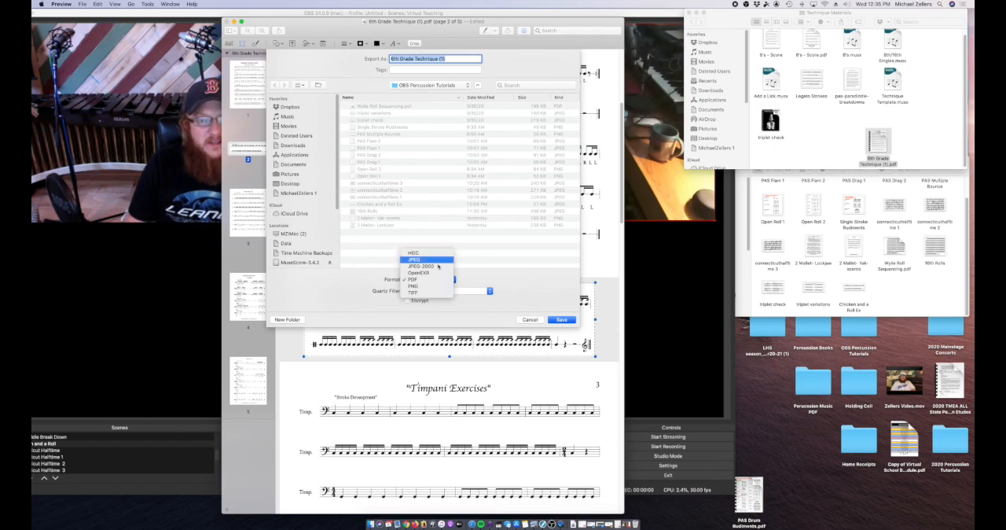
click(496, 275)
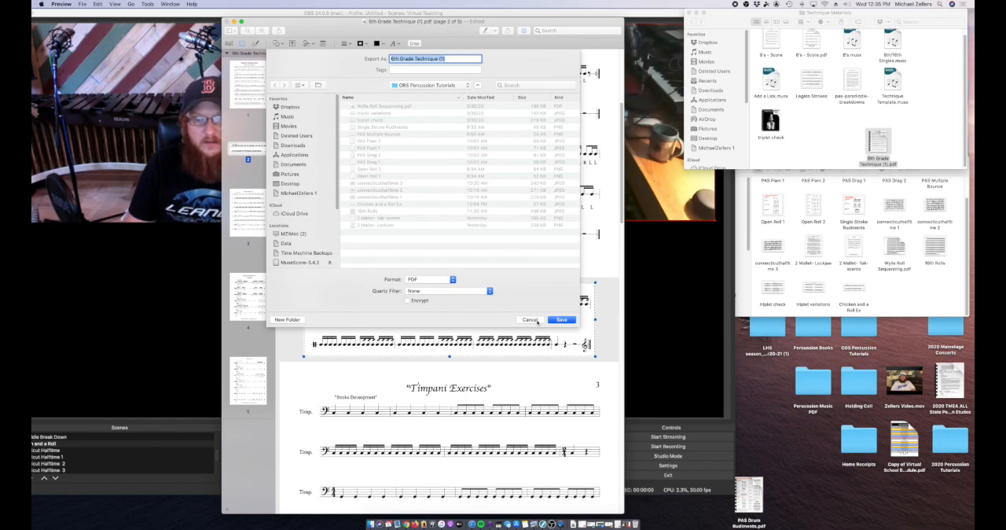
click(528, 319)
drag(304, 40, 295, 26)
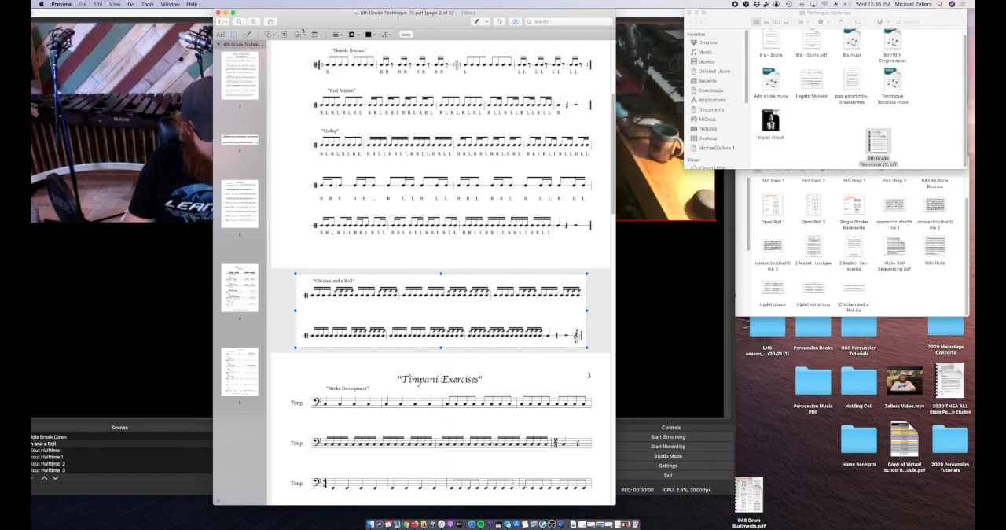
Step: Undo the crop of page 2 and close the 6th Grade Technique PDF
key(super+z)
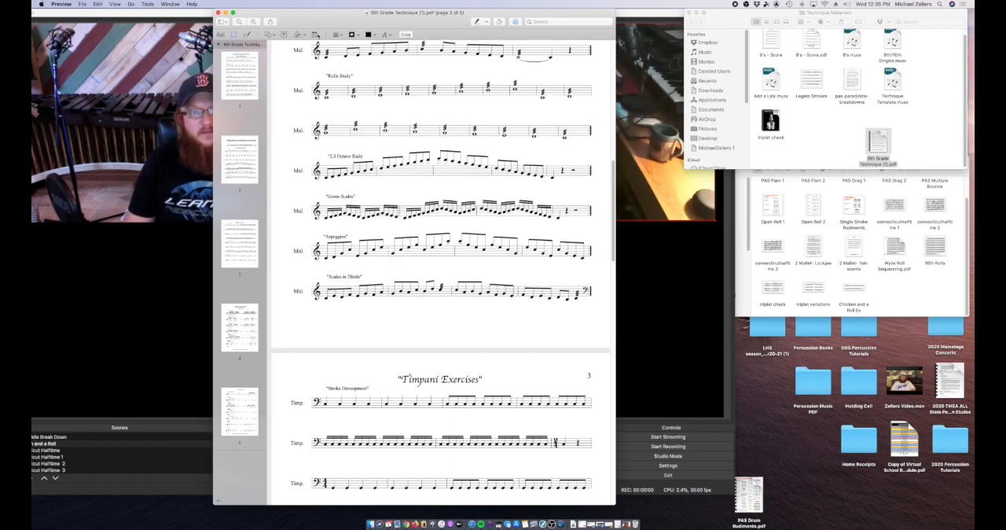
drag(308, 25, 351, 51)
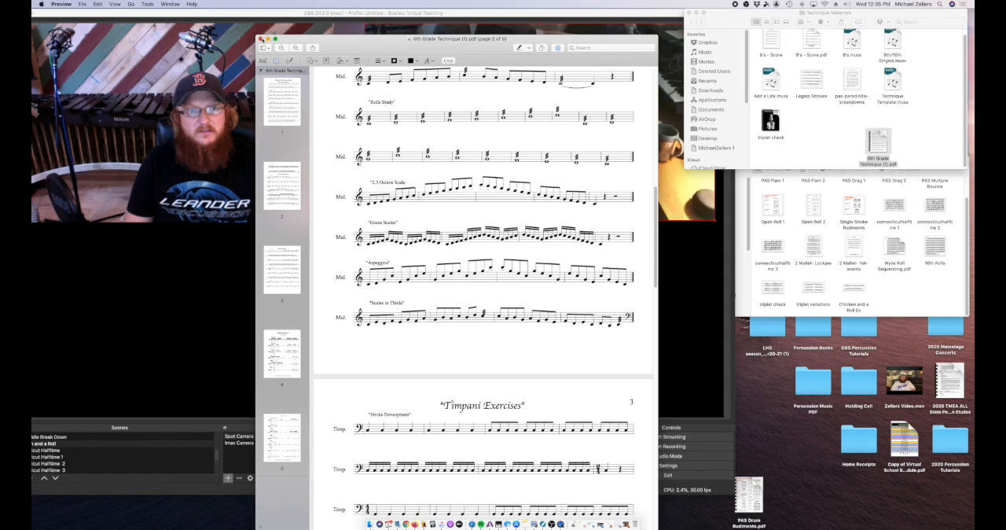
scroll(422, 184, up, 5)
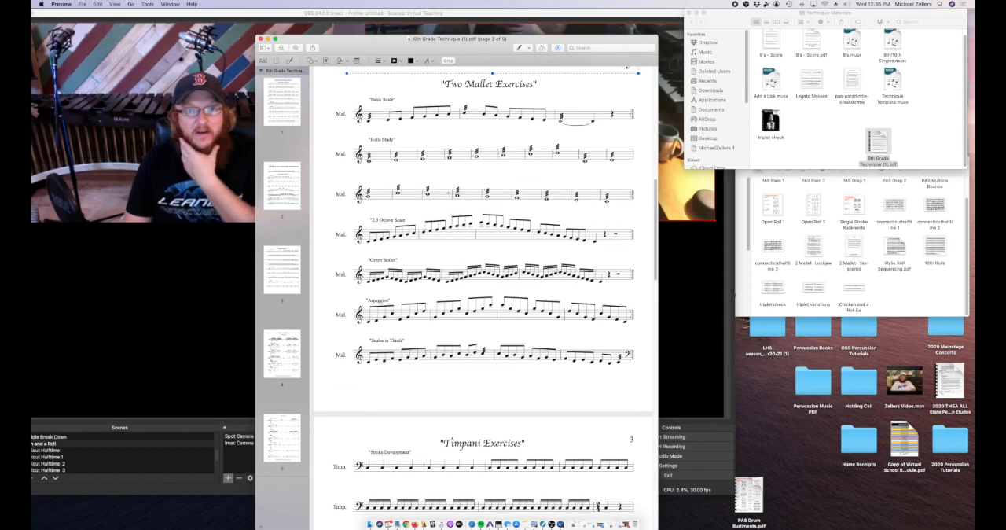
scroll(373, 201, down, 2)
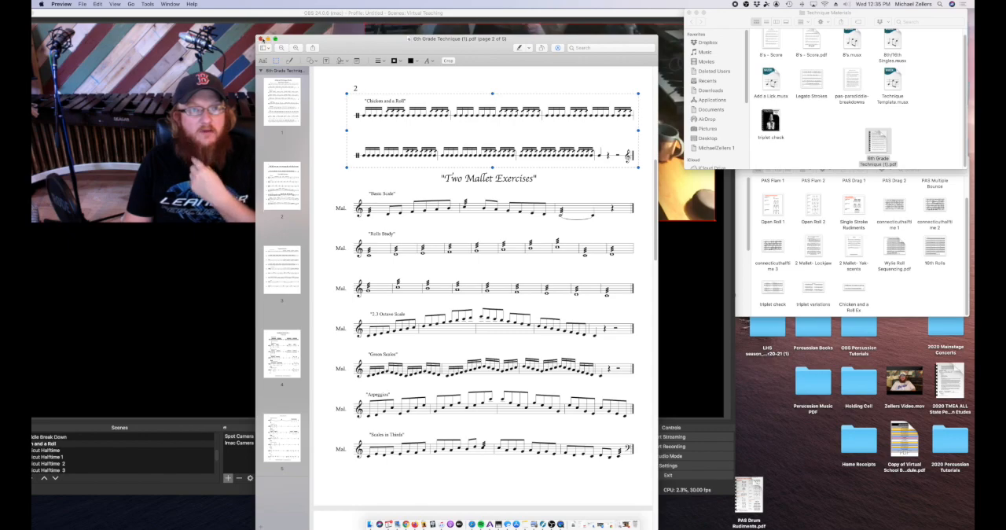
click(265, 40)
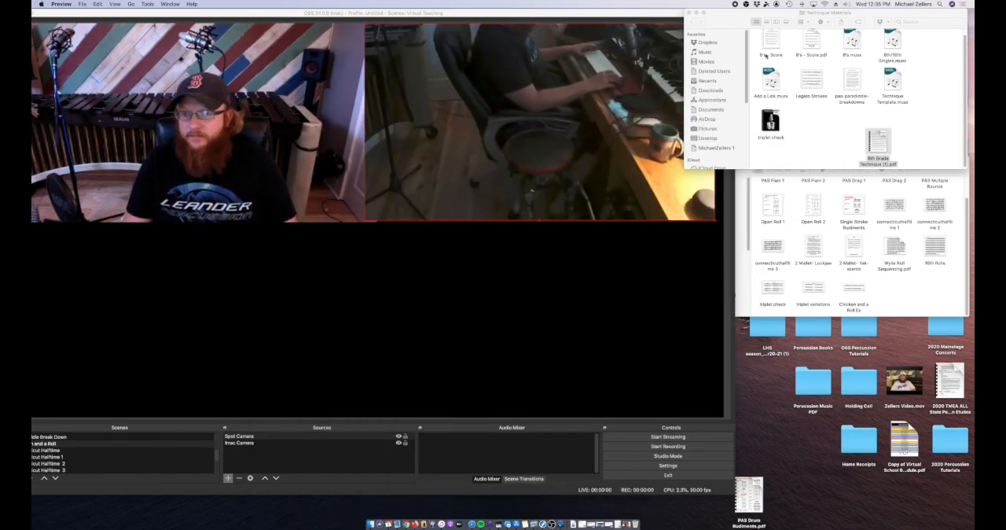
drag(886, 121, 886, 122)
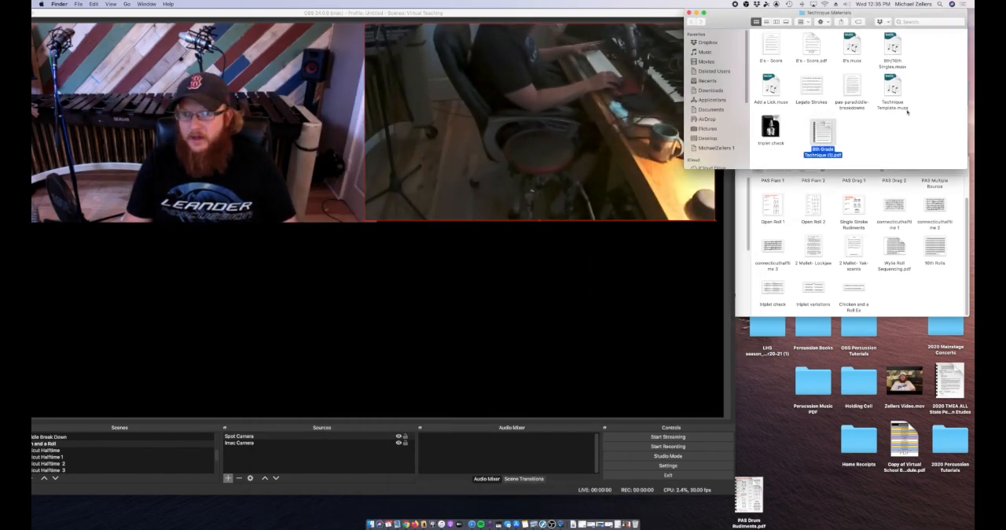
Step: Add the Chicken and a Roll Ex image from the OBS Percussion Tutorials folder to the OBS scene
click(902, 298)
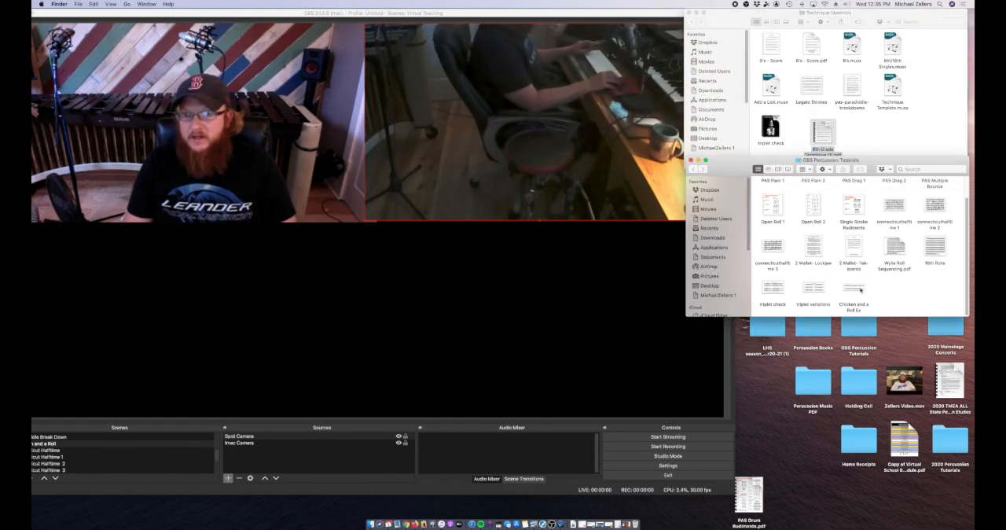
click(860, 291)
drag(861, 291, 200, 316)
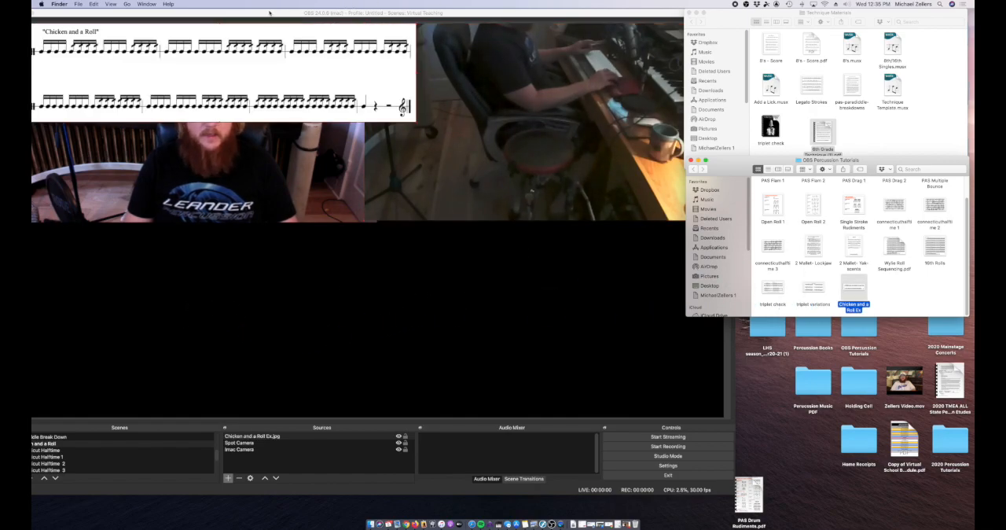
Step: Move the sheet music image below the cameras, enlarge it to about their combined width, and align it with the canvas's lower edge
drag(269, 12, 324, 12)
drag(270, 85, 252, 250)
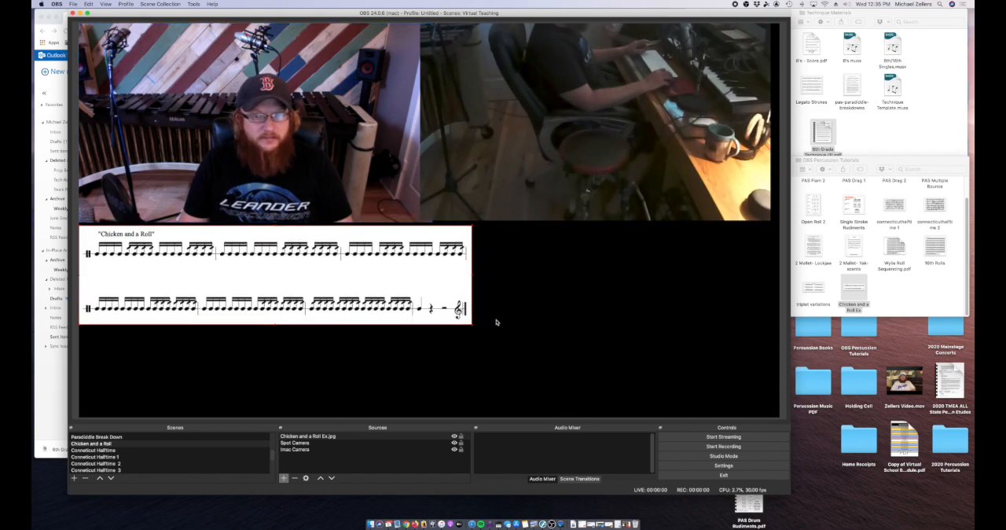
drag(470, 325, 748, 401)
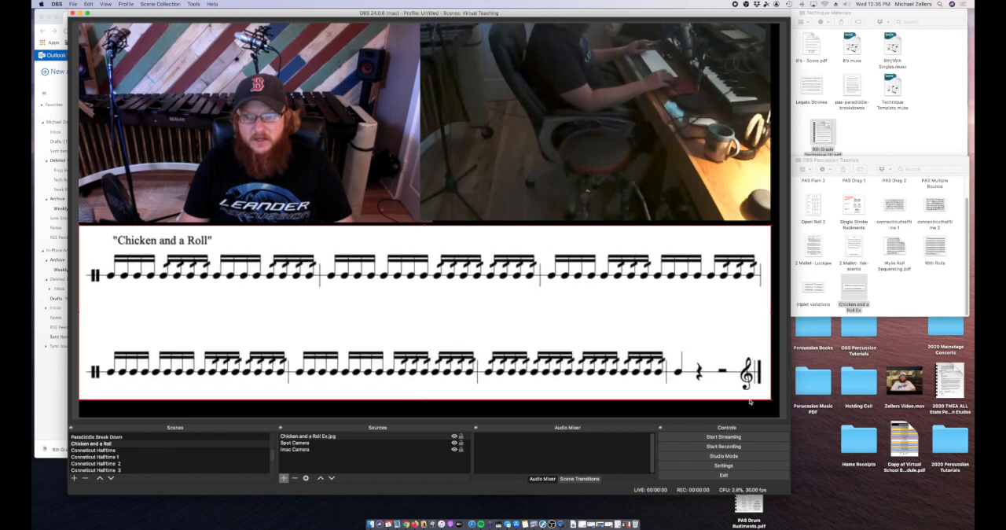
drag(523, 300, 524, 317)
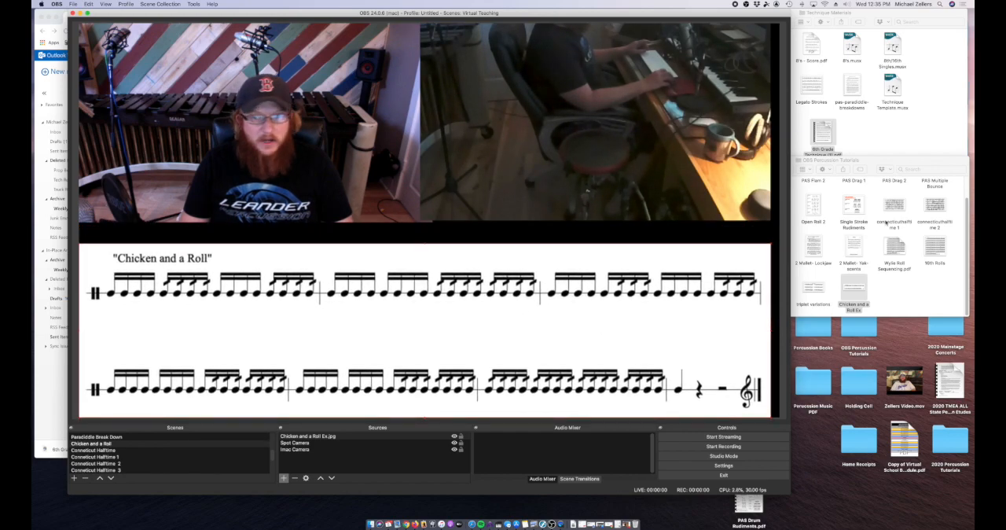
Step: Enlarge the sheet music image until it spans the full canvas width, slightly overlapping both side edges
drag(771, 248, 775, 244)
click(254, 124)
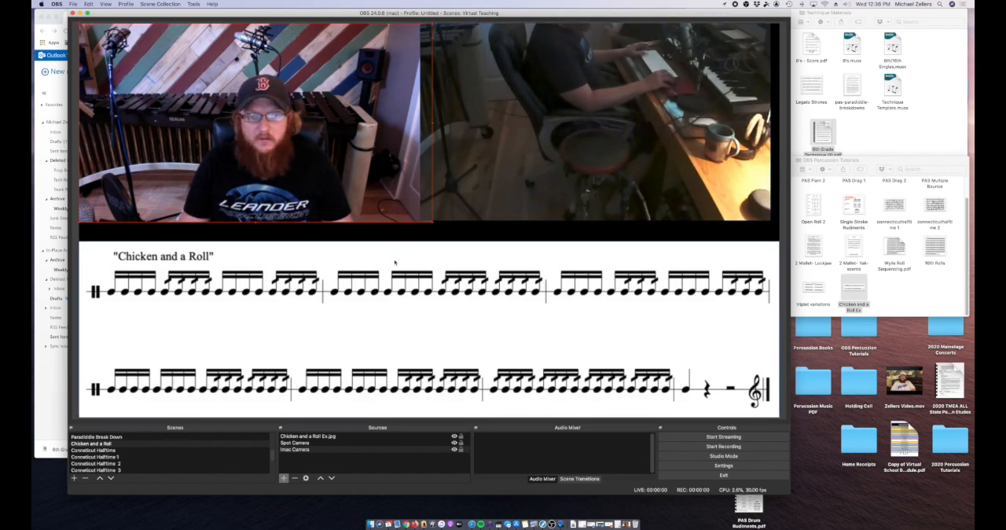
drag(80, 245, 70, 244)
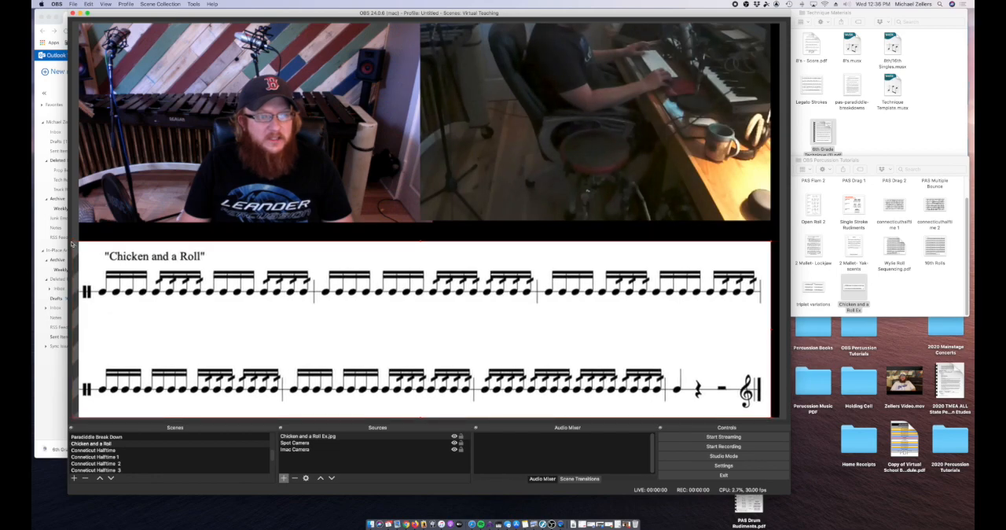
drag(770, 245, 782, 240)
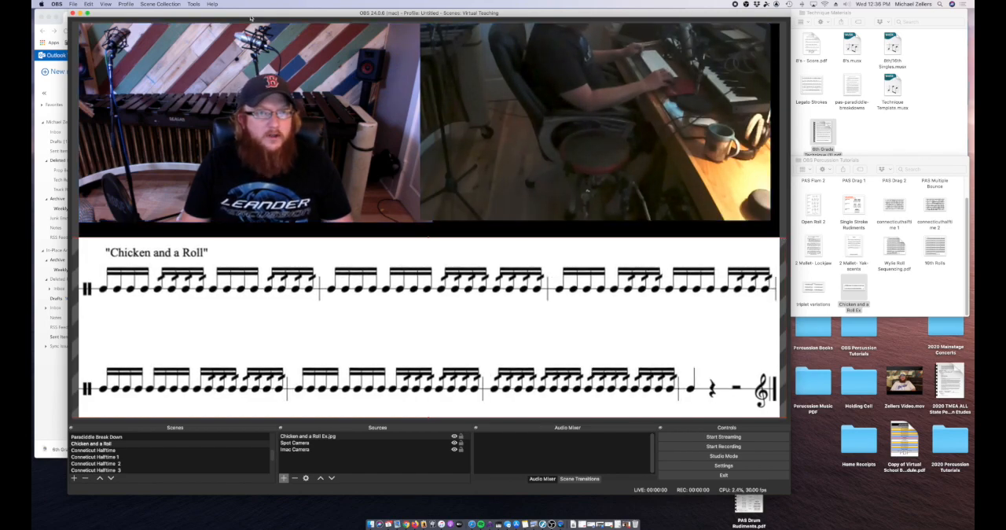
Step: Enlarge the Imac Camera and Spot Camera so both extend down to the upper edge of the sheet music
drag(251, 17, 260, 18)
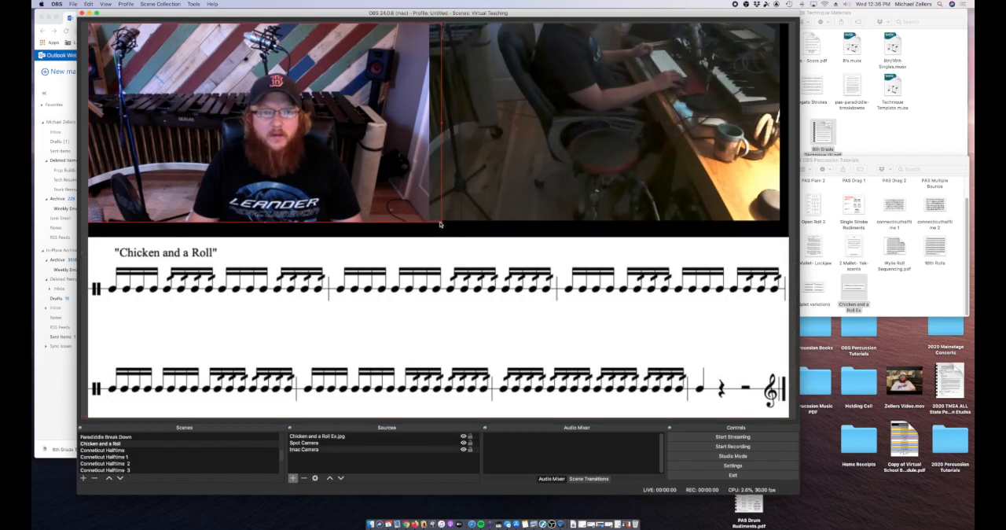
drag(441, 225, 418, 240)
click(567, 185)
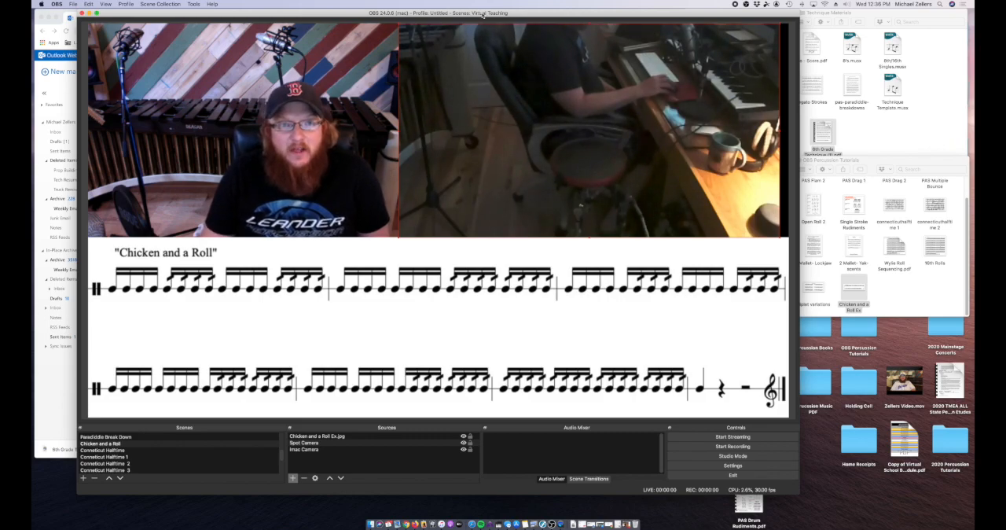
drag(482, 14, 484, 13)
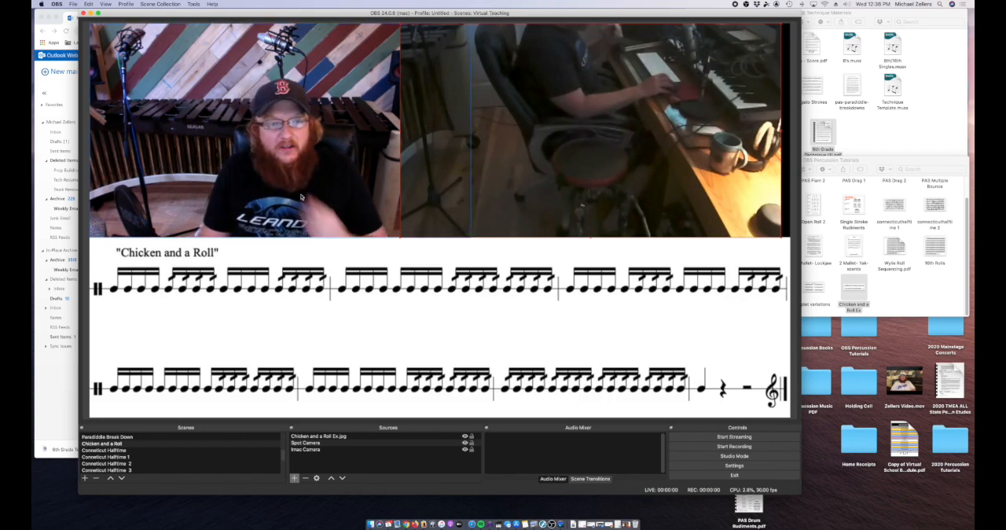
Step: Preview the Conneticut Halftime, Conneticut Halftime 1, Conneticut Halftime 2 and Conneticut Halftime 3 scenes in turn
click(138, 450)
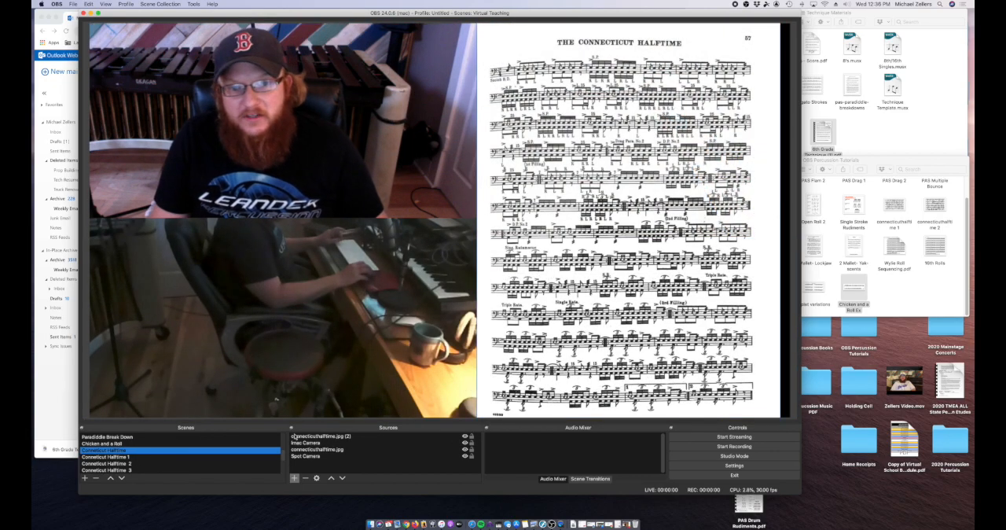
click(149, 457)
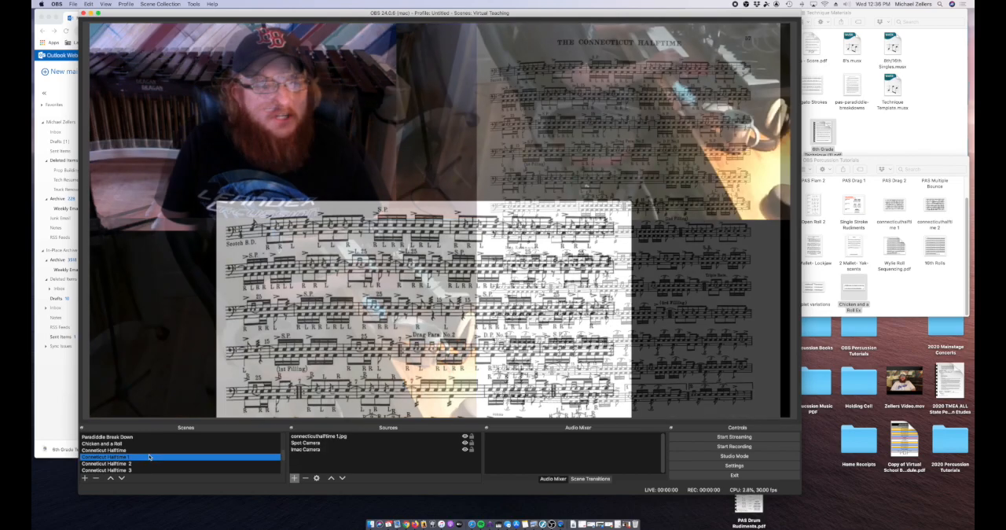
click(139, 463)
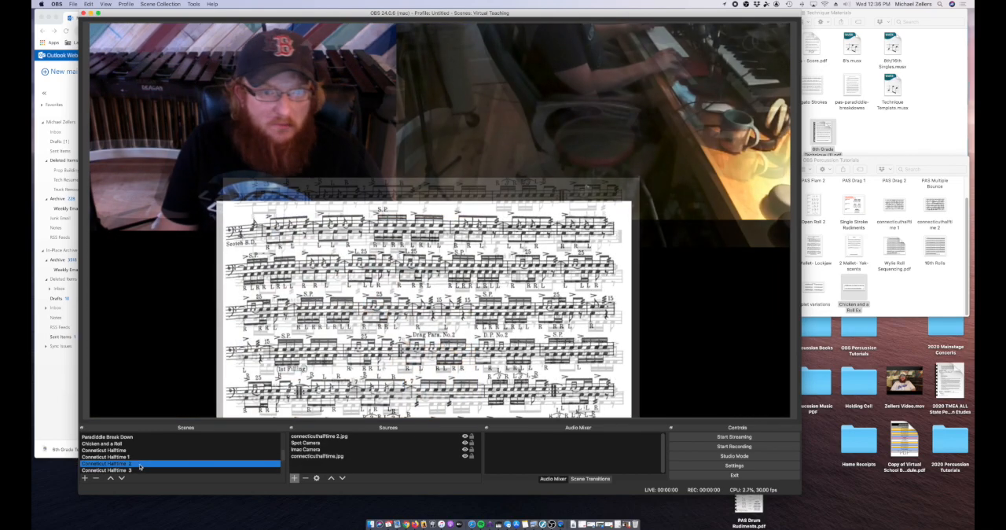
click(144, 470)
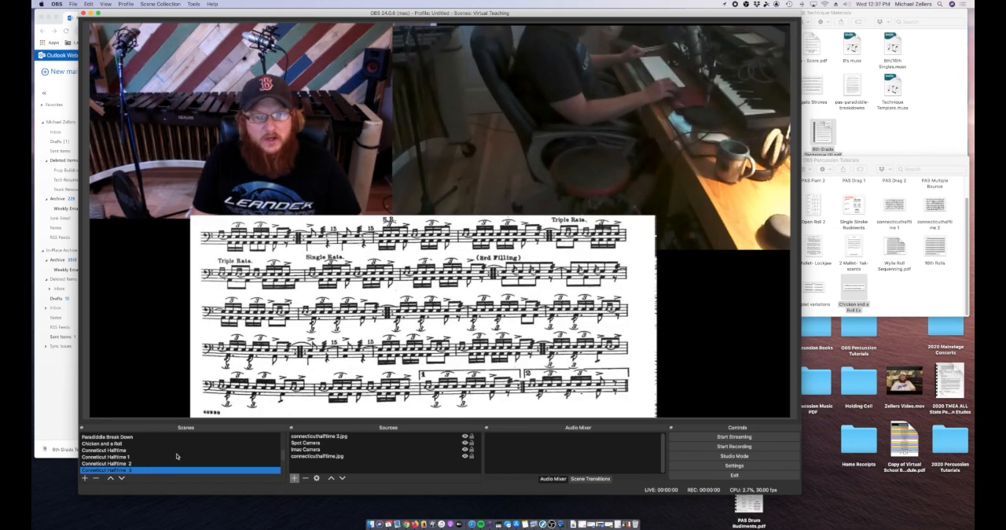
scroll(177, 453, down, 1)
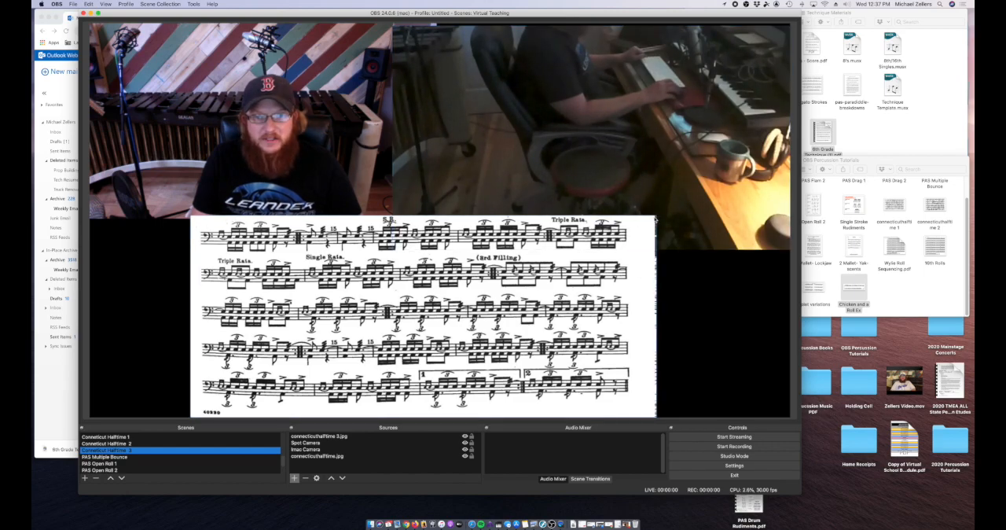
Step: Enlarge the connecticuthalftime 3.jpg sheet music to about three quarters of the canvas width, keeping it at the lower edge and slightly overlapping both cameras
drag(656, 219, 562, 76)
drag(562, 274, 899, 452)
drag(539, 248, 443, 285)
drag(714, 143, 597, 167)
drag(692, 147, 433, 293)
drag(318, 307, 591, 192)
drag(706, 180, 678, 215)
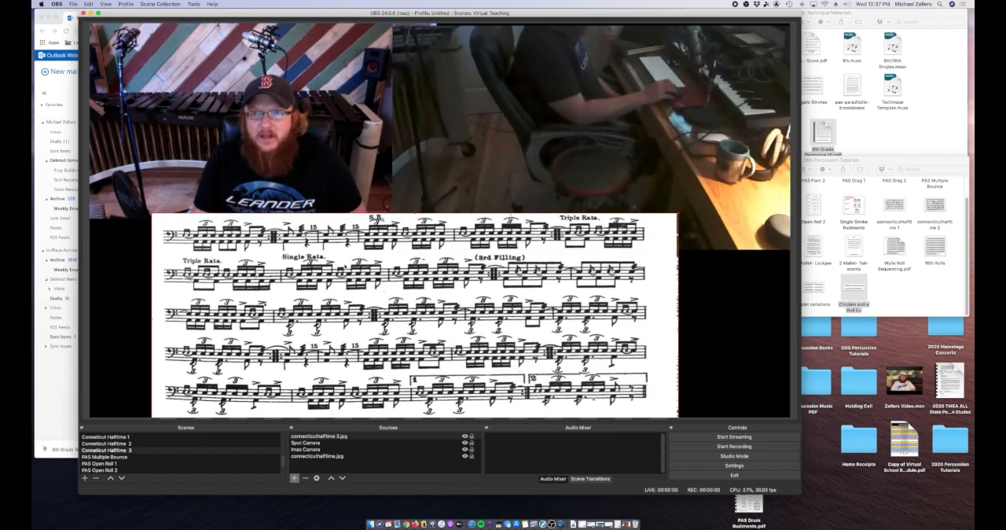
Step: Move the Spot Camera up one level in the source order, in front of the sheet music image
click(450, 121)
right_click(443, 122)
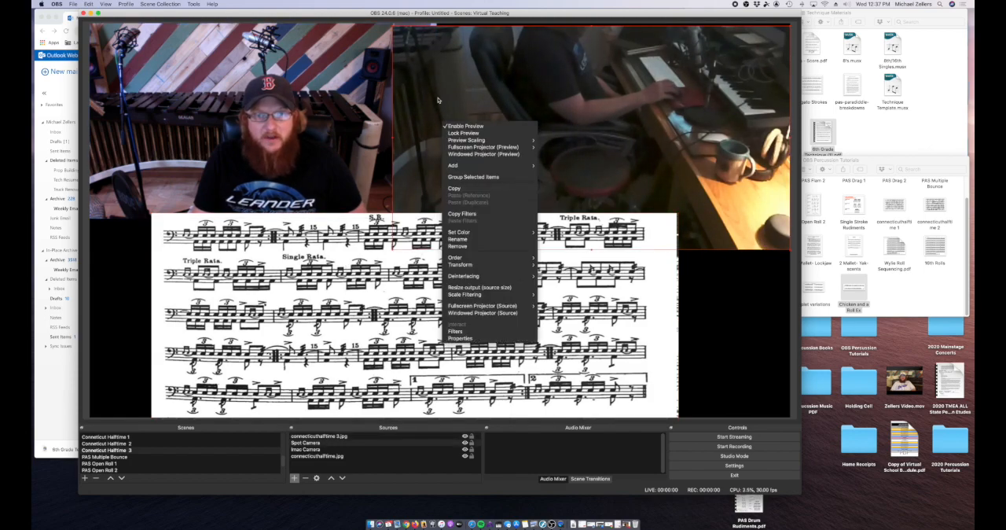
click(438, 100)
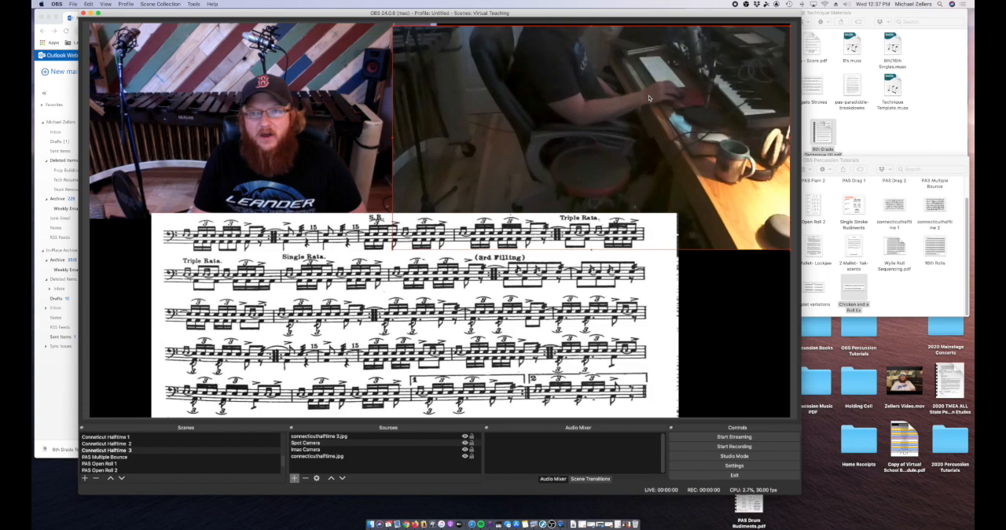
right_click(614, 97)
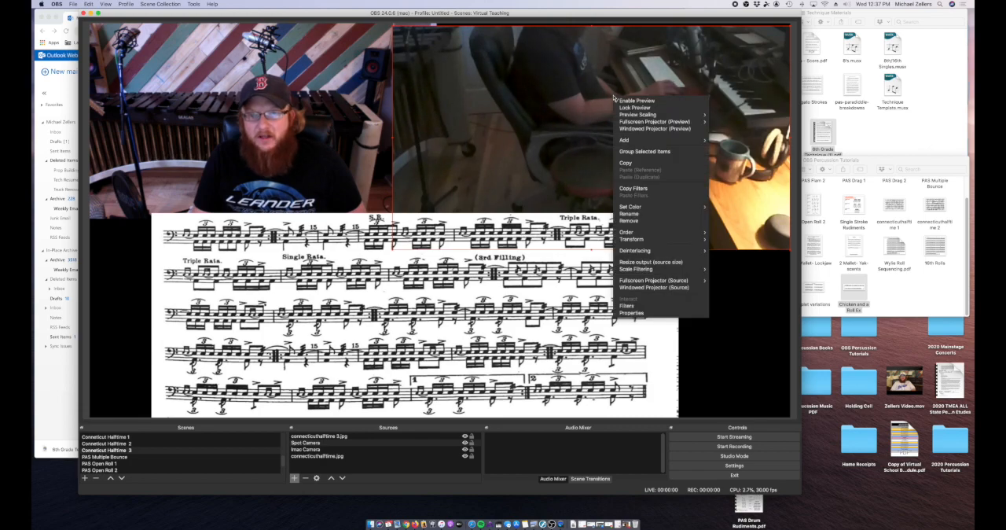
mouse_move(658, 236)
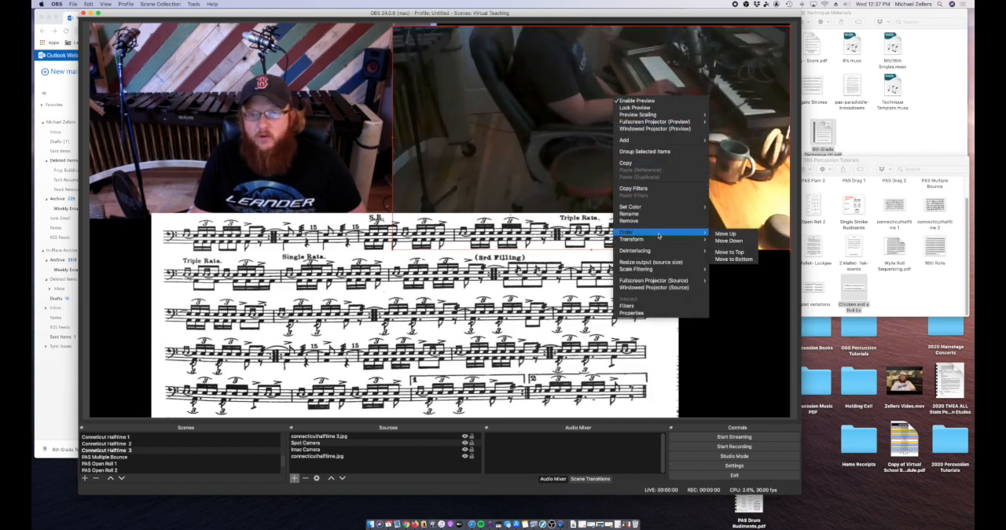
click(749, 235)
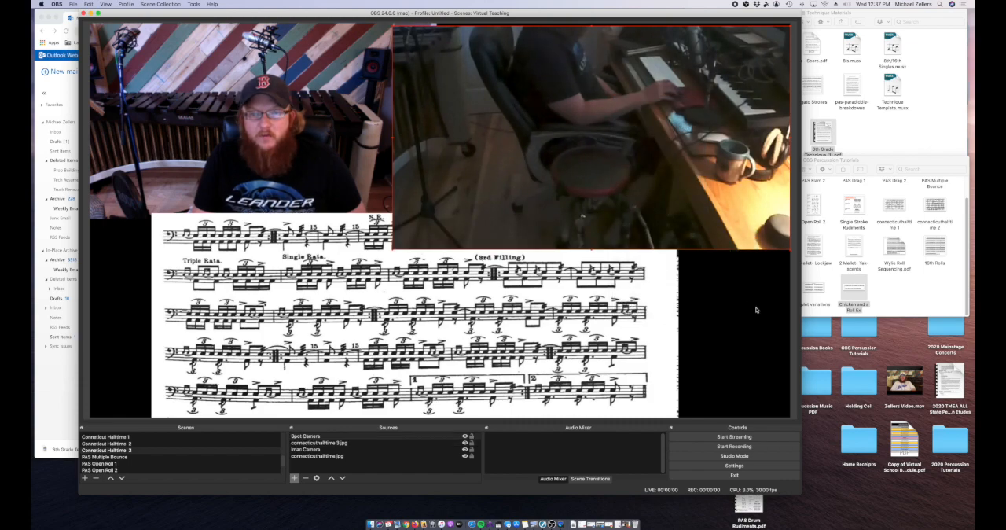
Step: Move the Spot Camera back down one level in the source order, behind the sheet music image
right_click(591, 118)
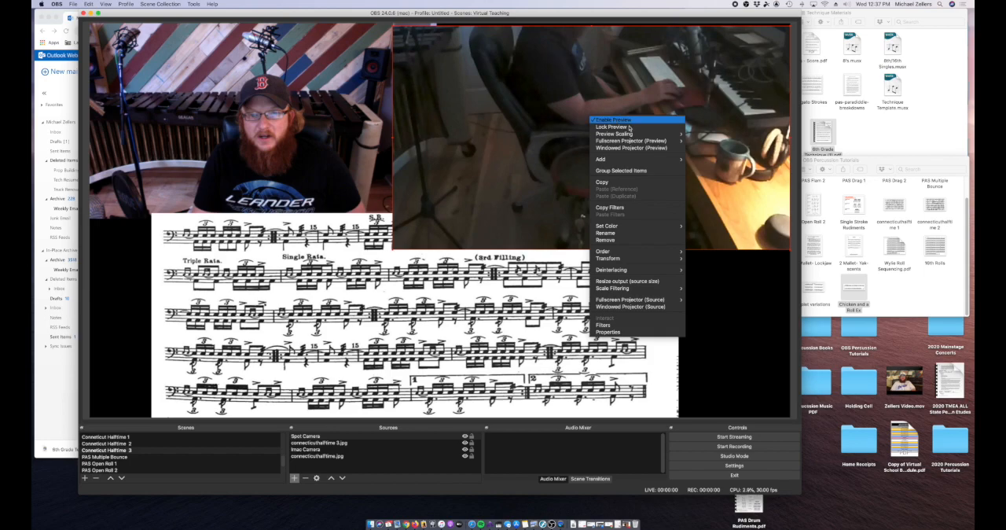
mouse_move(660, 250)
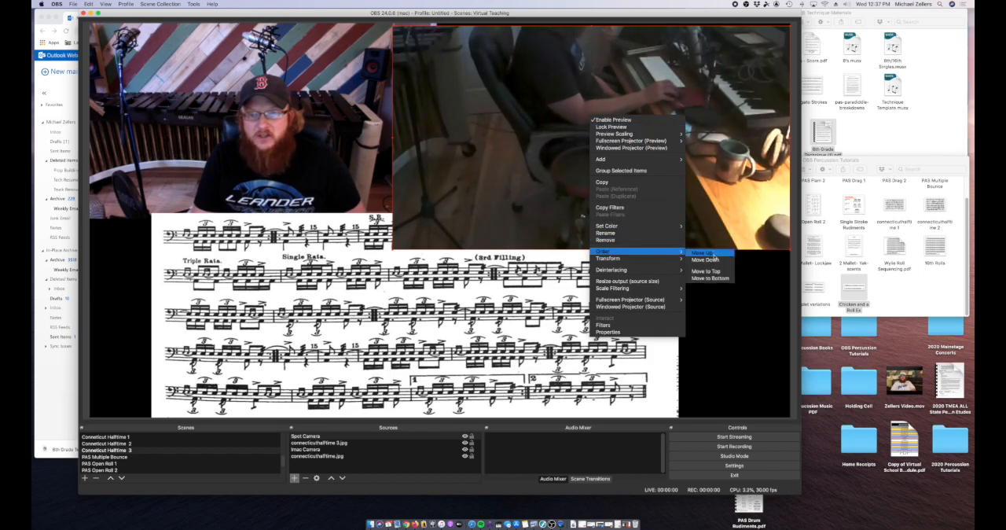
click(712, 253)
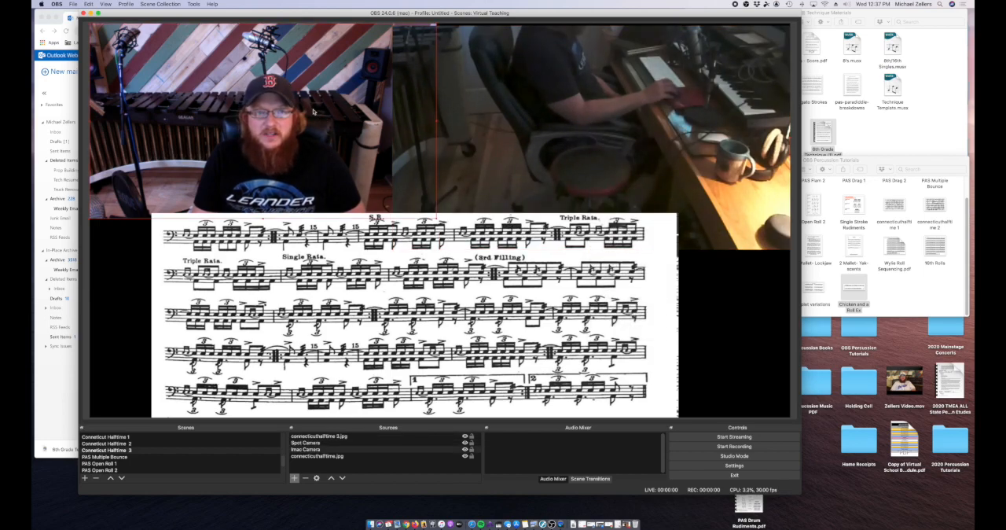
mouse_move(295, 95)
mouse_down()
mouse_move(242, 95)
mouse_move(310, 89)
mouse_move(297, 94)
mouse_up()
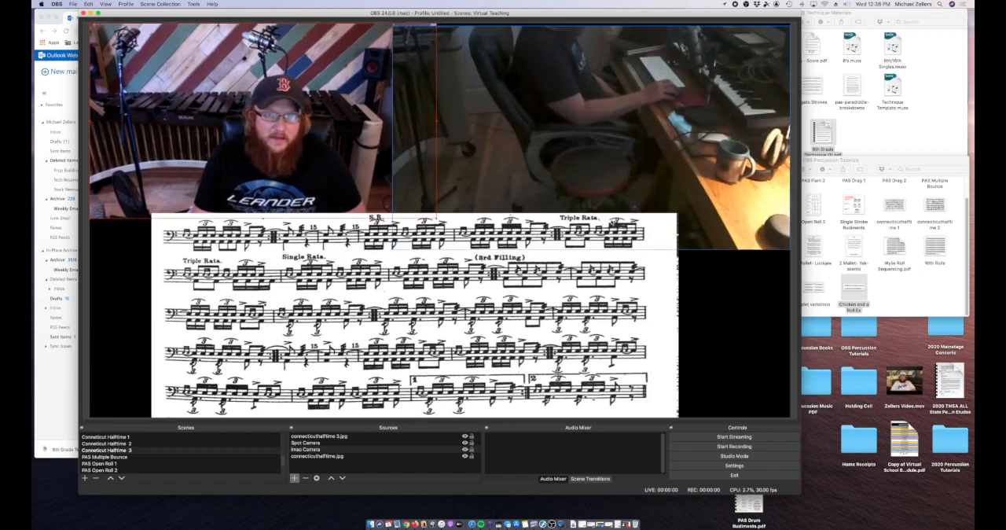
click(739, 330)
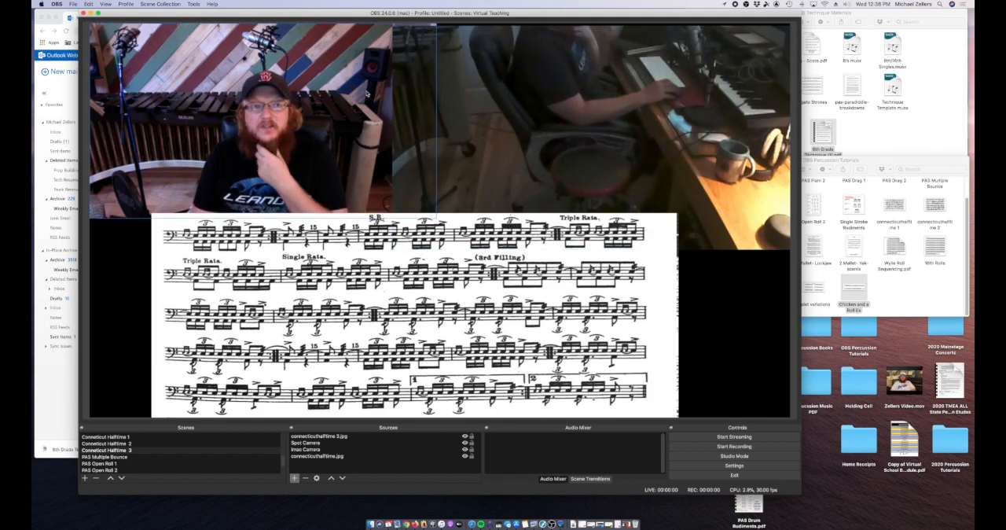
Step: Preview the PAS Multiple Bounce, PAS Open Roll 1, PAS Open Roll 2, PAS Flam 1 and PAS Flam 2 scenes in turn
drag(299, 17, 299, 33)
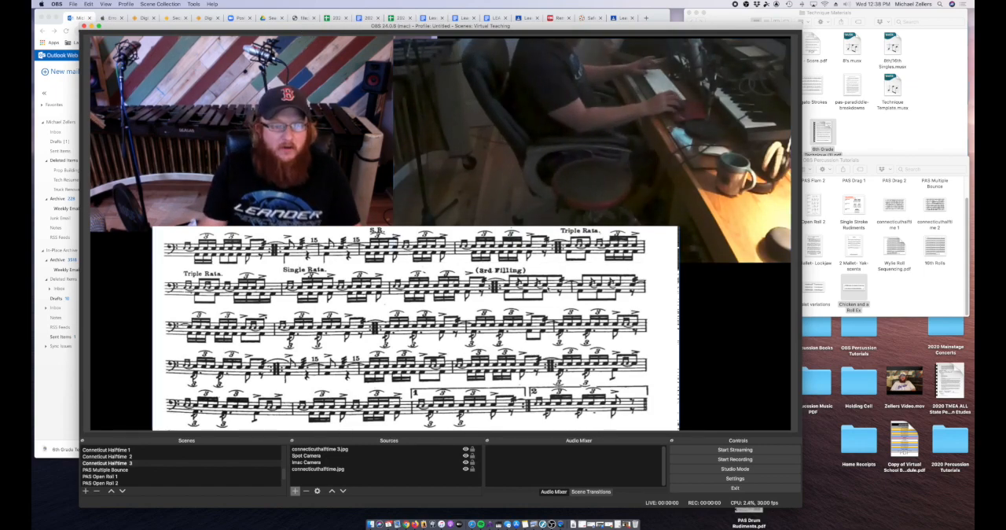
click(185, 470)
scroll(187, 464, down, 1)
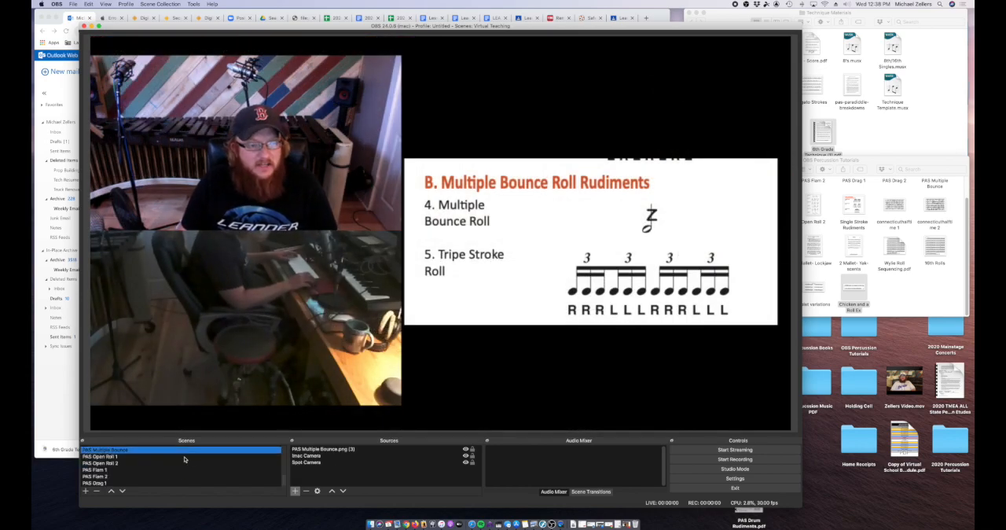
click(148, 458)
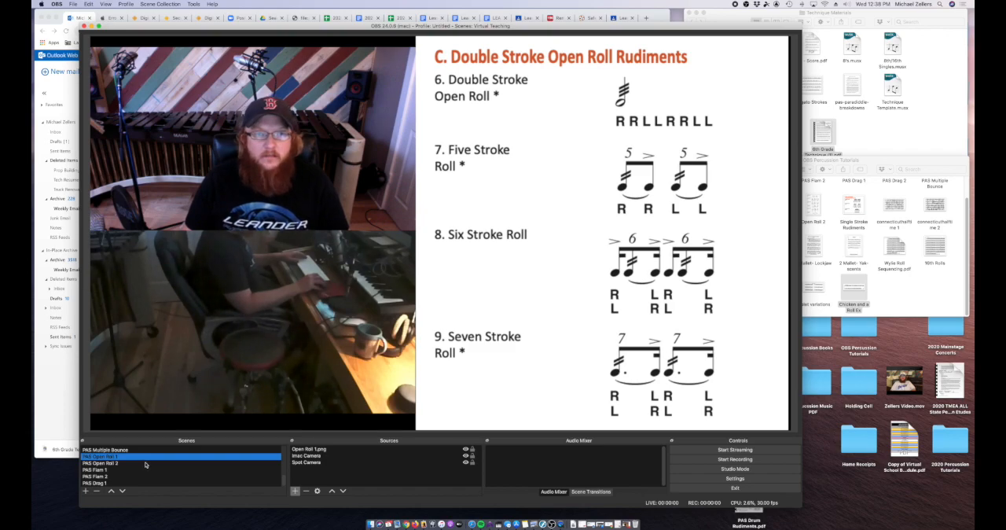
click(145, 463)
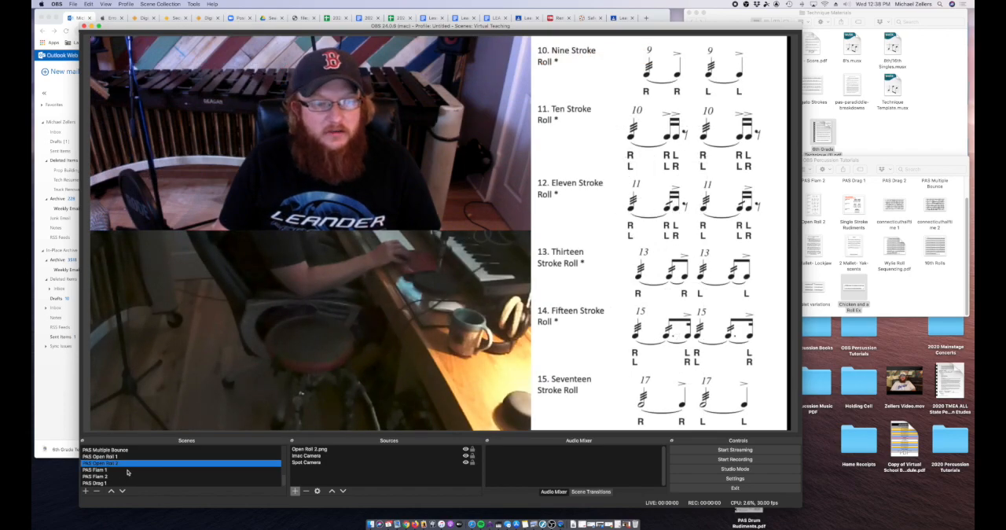
click(128, 471)
click(124, 476)
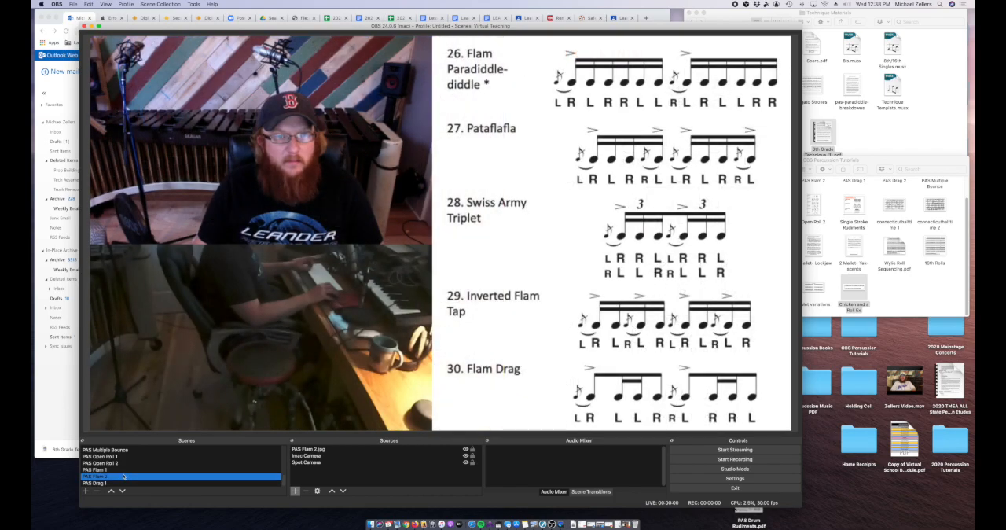
scroll(155, 476, down, 10)
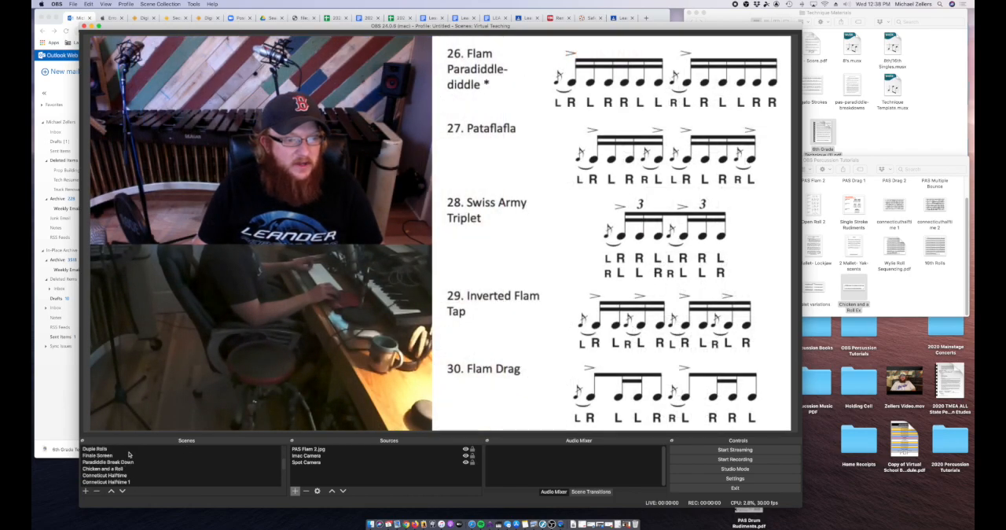
drag(361, 27, 340, 14)
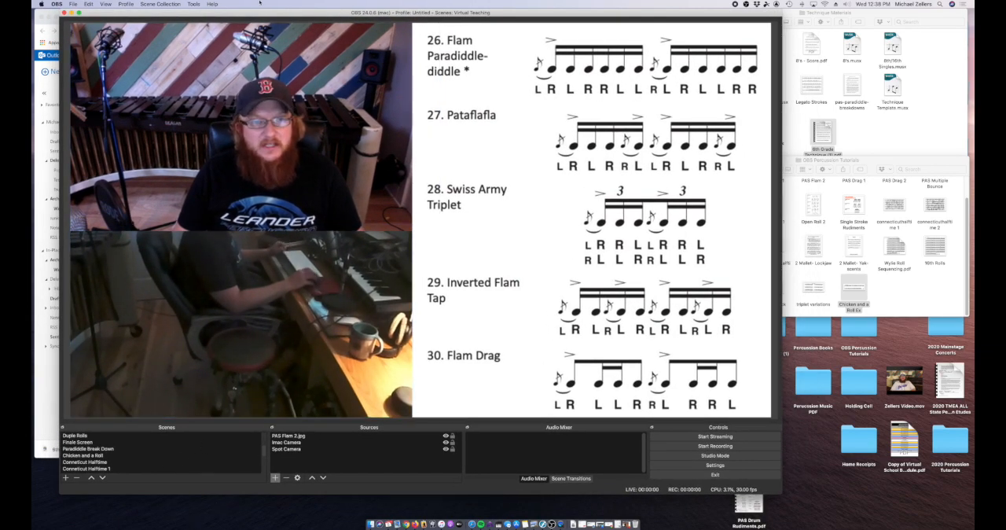
drag(270, 15, 308, 22)
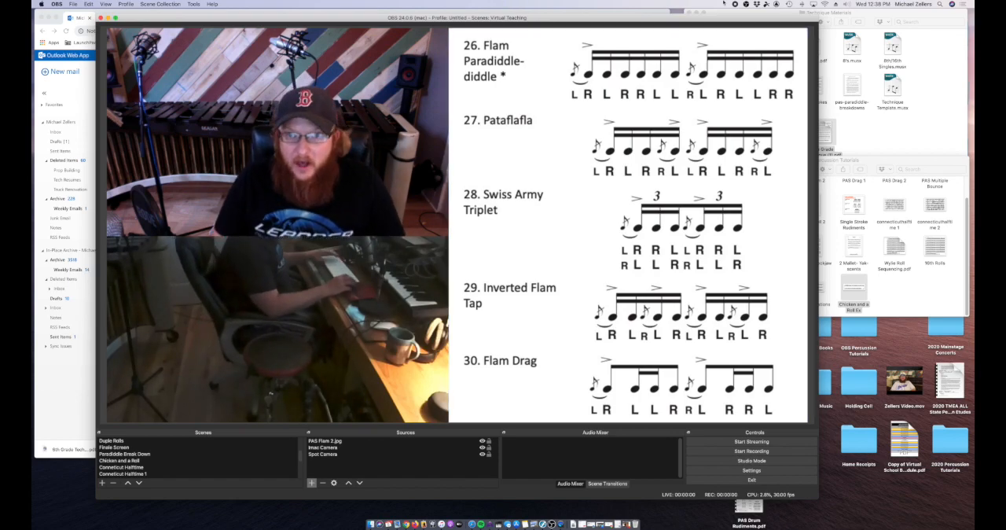
drag(664, 22, 653, 16)
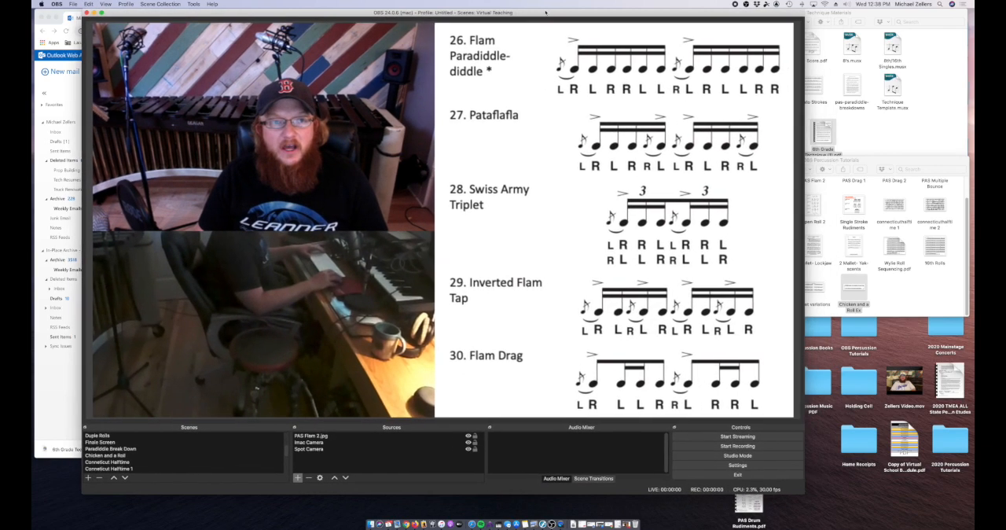
drag(547, 13, 531, 6)
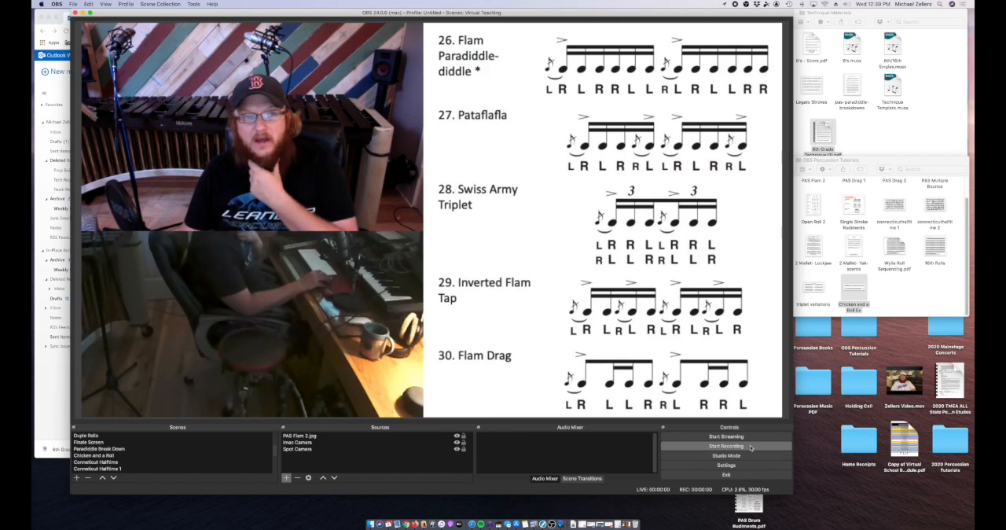
mouse_move(480, 18)
mouse_down()
mouse_move(491, 26)
mouse_move(477, 18)
mouse_up()
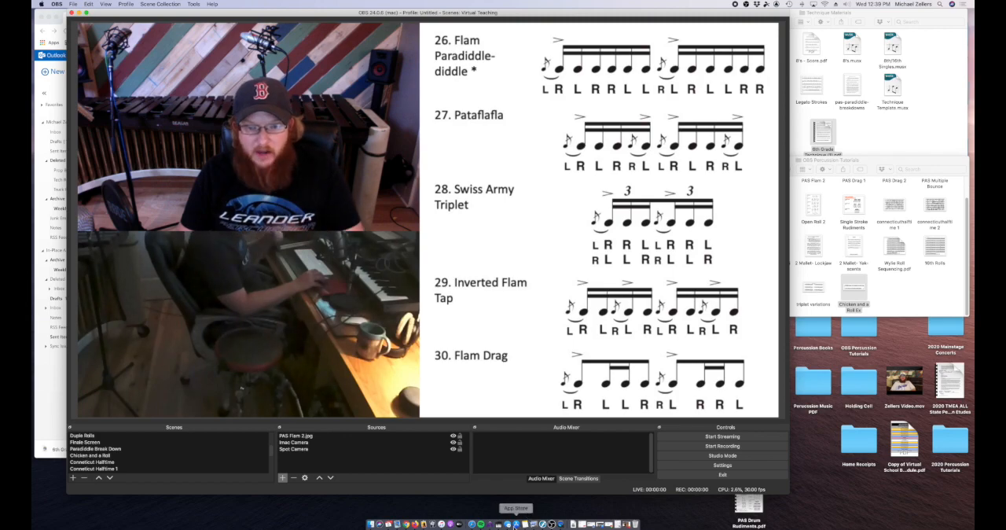
Step: Launch Zoom and move its window to the upper part of the desktop
key(super+space)
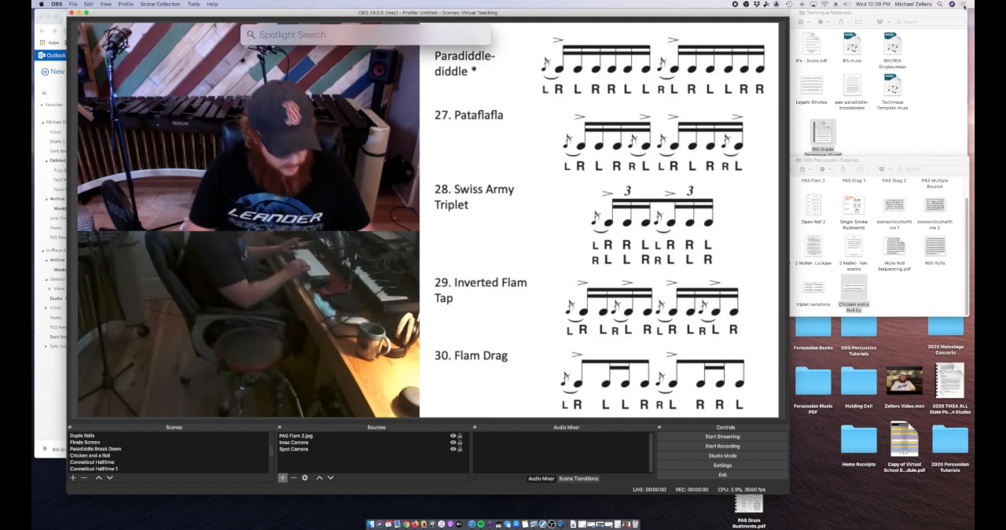
text(zoom.us)
key(Return)
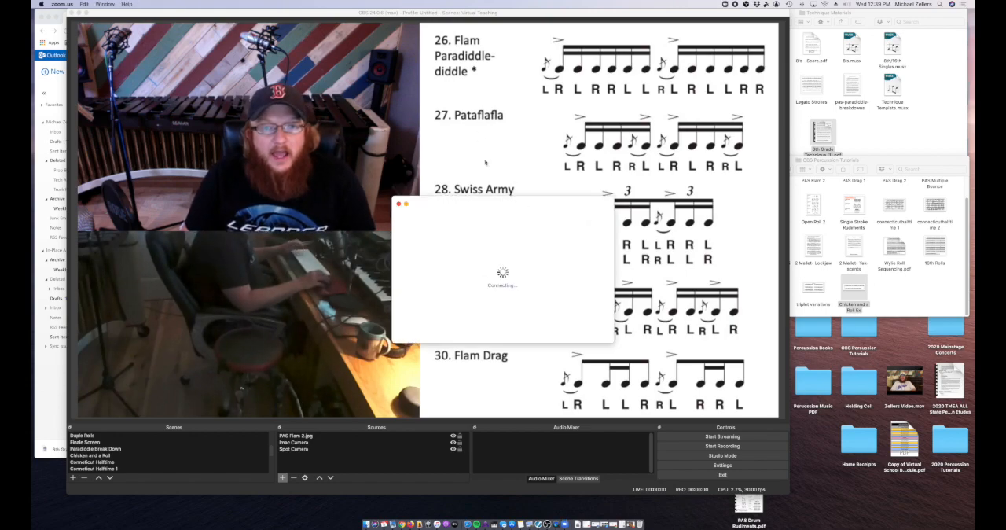
drag(476, 93, 402, 57)
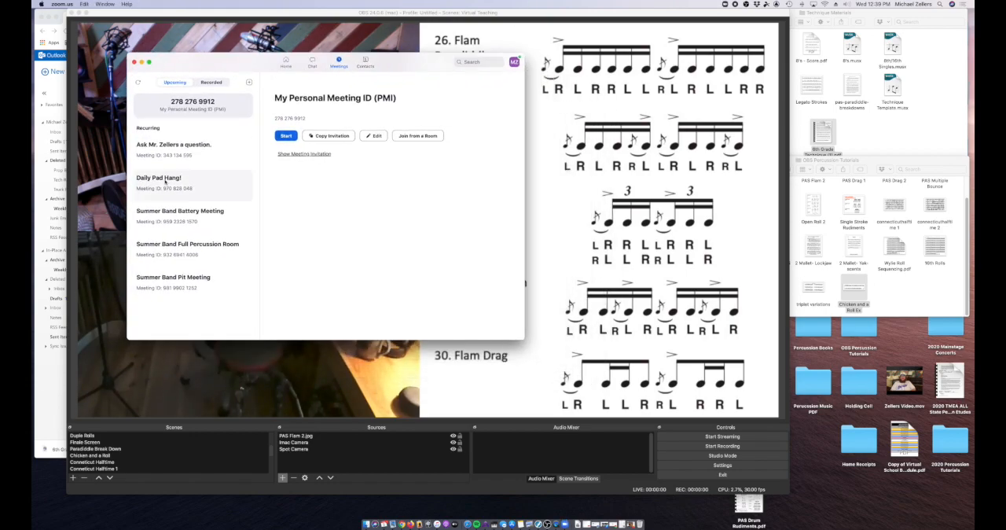
Step: Start the recurring meeting for student questions in Zoom and minimize the meeting list window
click(170, 154)
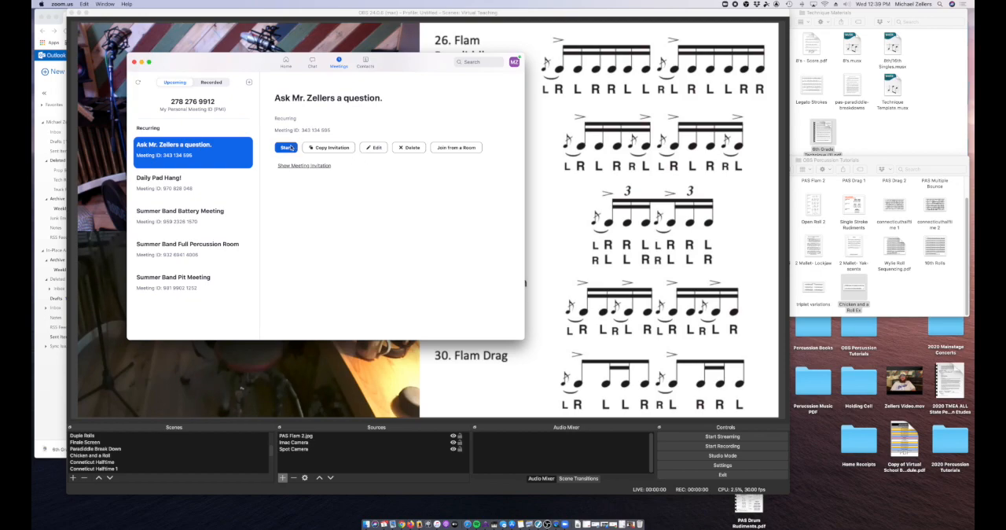
click(288, 148)
drag(462, 21, 477, 20)
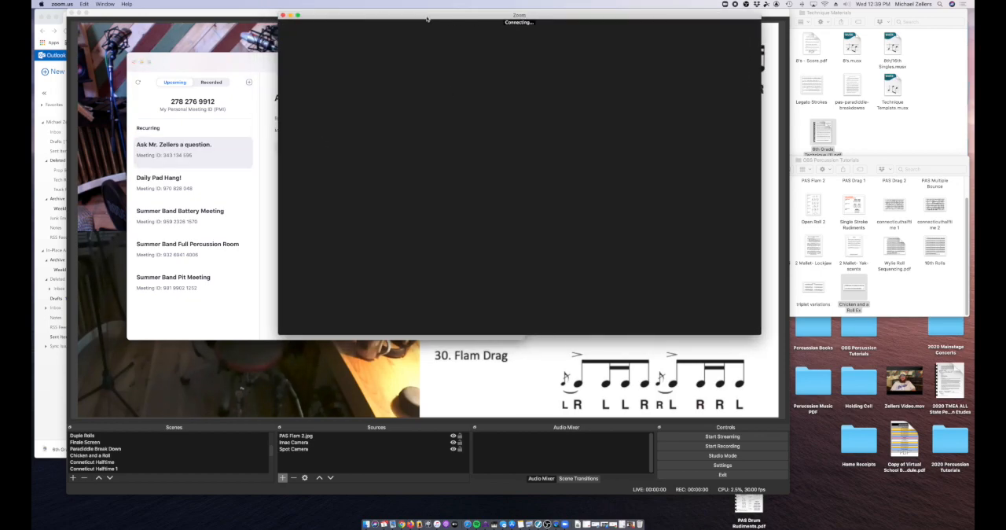
click(221, 63)
click(141, 62)
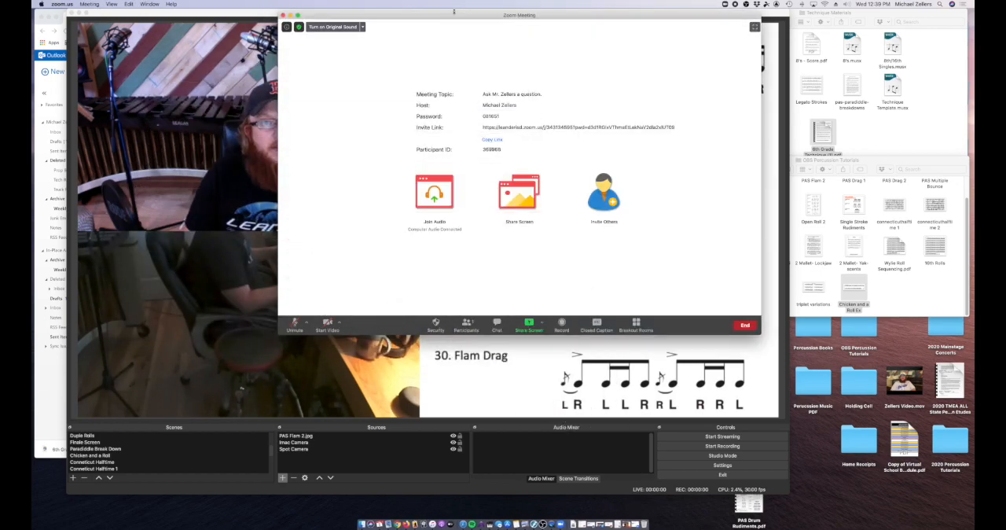
Step: Unmute the microphone and start video in the Zoom meeting, and bring the OBS window in front of it
click(327, 322)
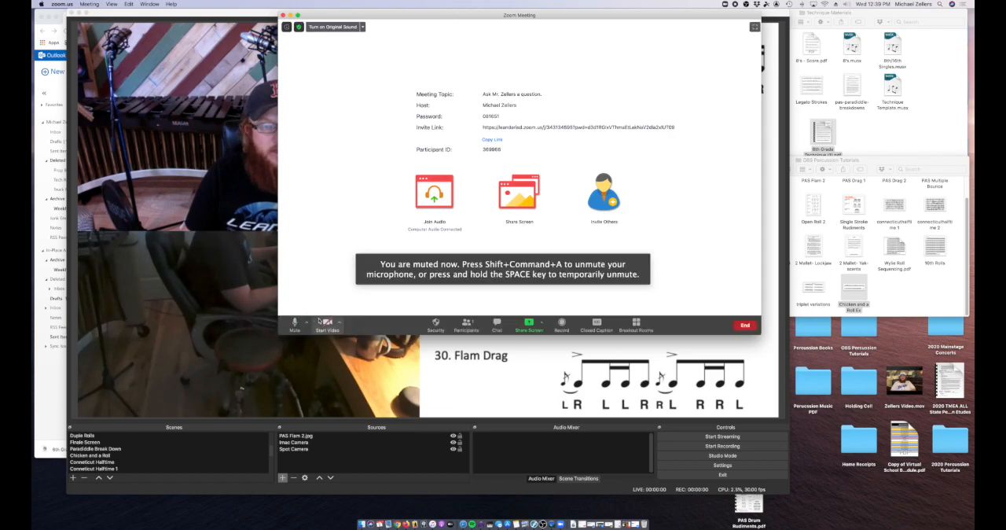
drag(544, 11, 451, 29)
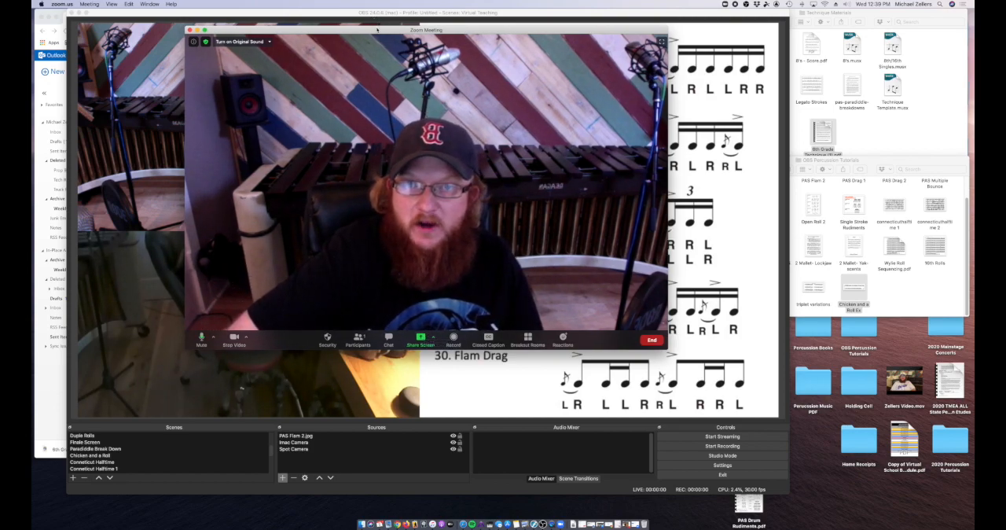
drag(440, 30, 581, 23)
click(294, 16)
drag(295, 16, 303, 32)
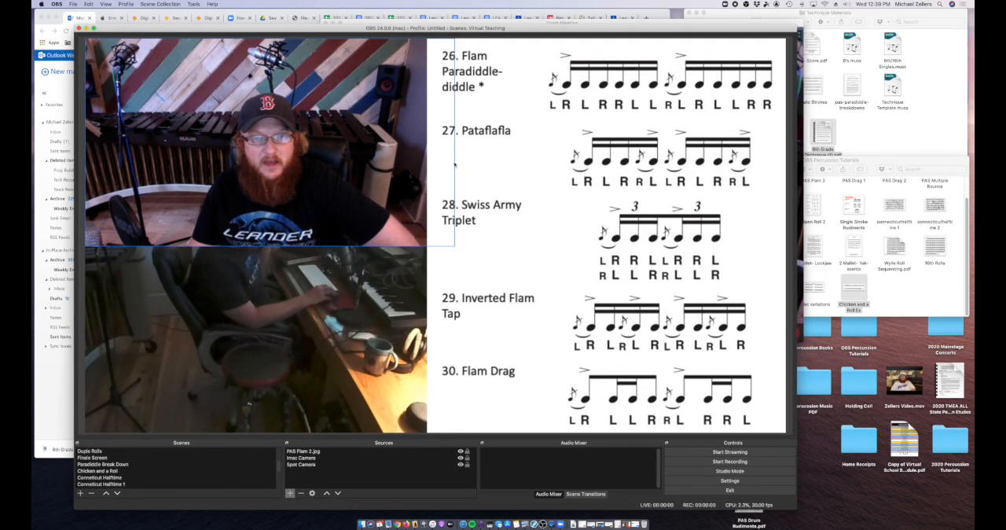
Step: Open a windowed projector of the OBS preview and enlarge it to about 60 percent of the main window's width
right_click(479, 192)
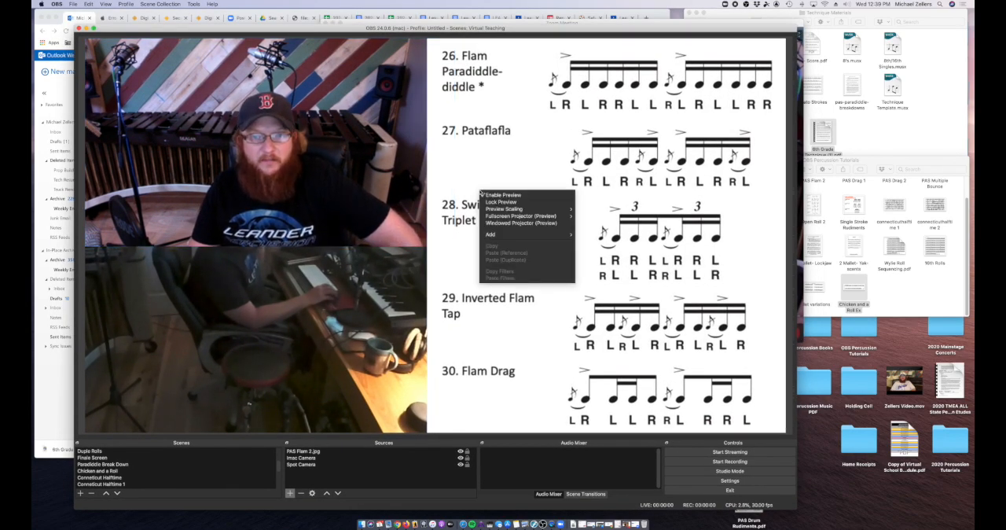
click(546, 223)
drag(532, 218, 337, 128)
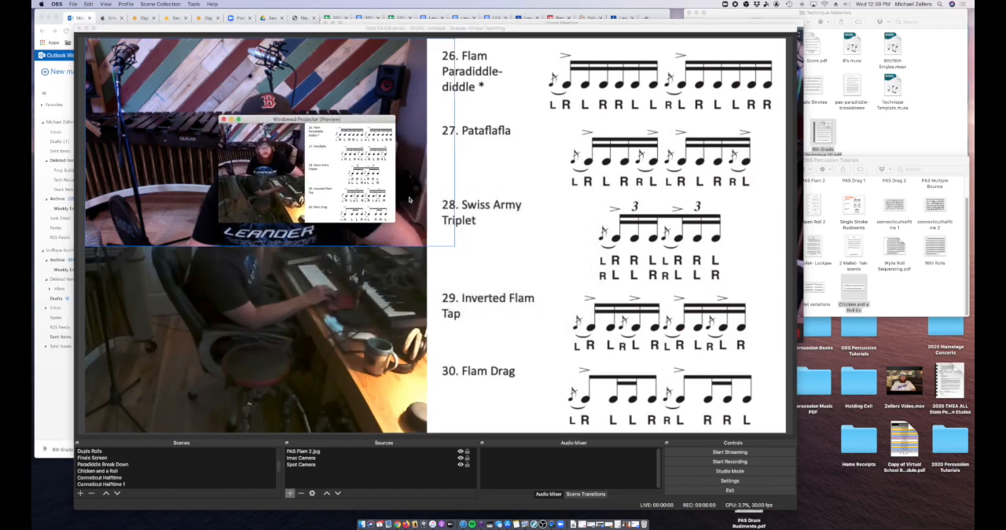
drag(399, 225, 768, 475)
drag(768, 115, 756, 164)
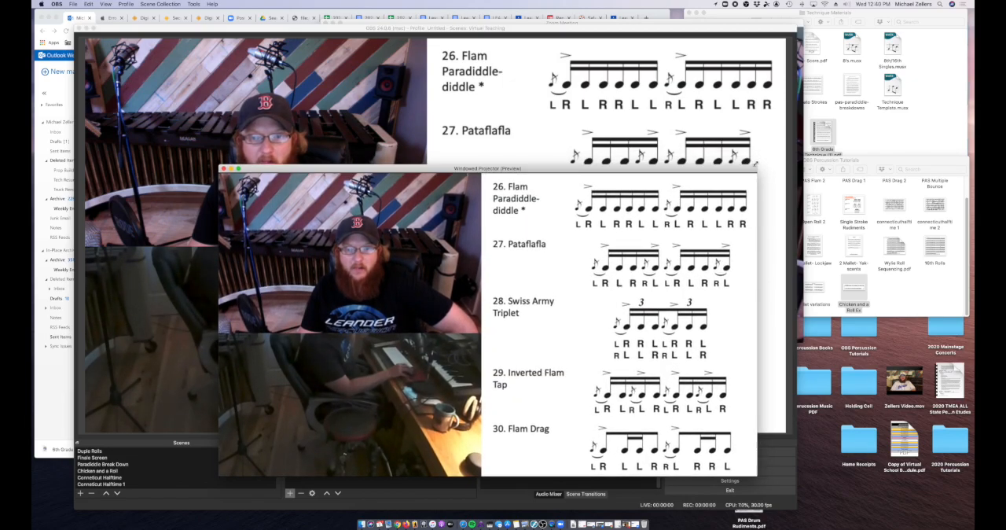
drag(756, 165, 658, 222)
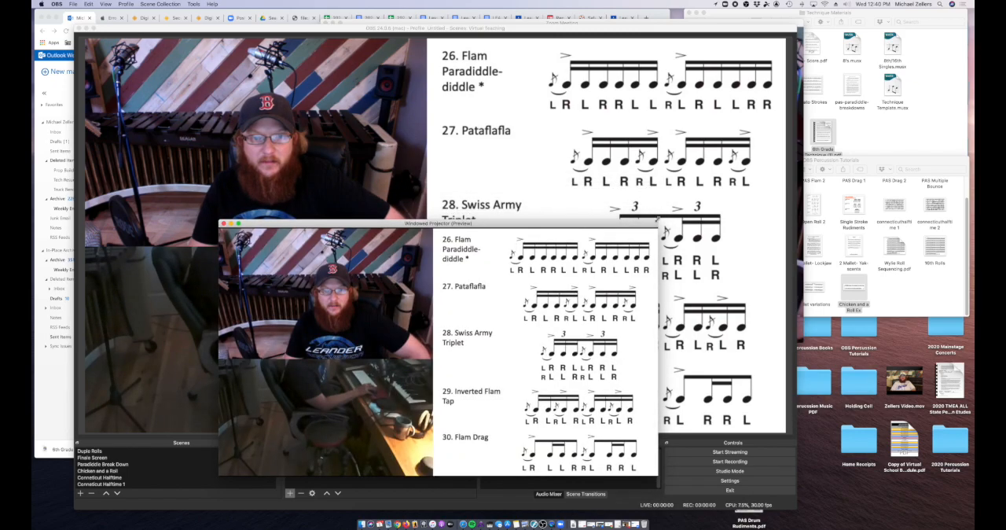
Step: Shrink the windowed projector and park it in the lower-right corner of the desktop
drag(566, 227, 549, 158)
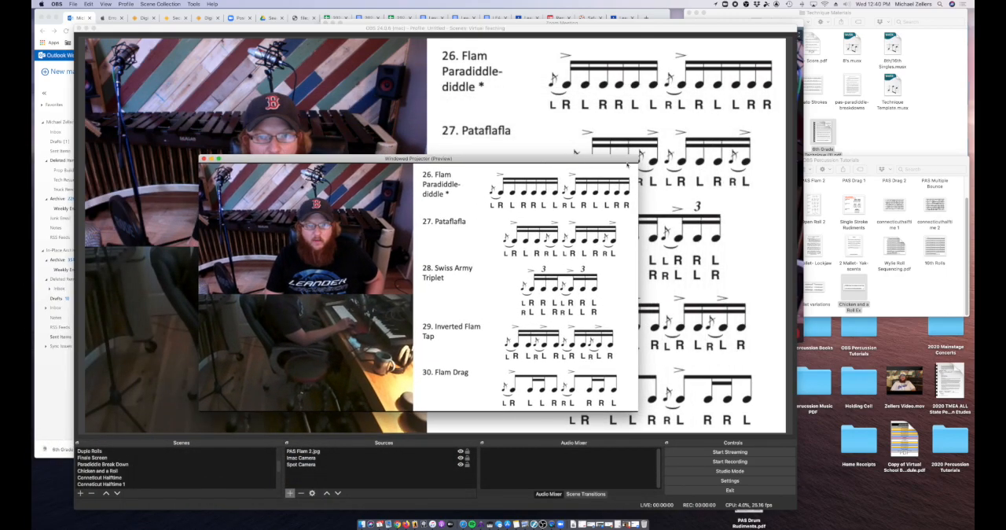
drag(636, 158, 952, 289)
drag(925, 319, 928, 327)
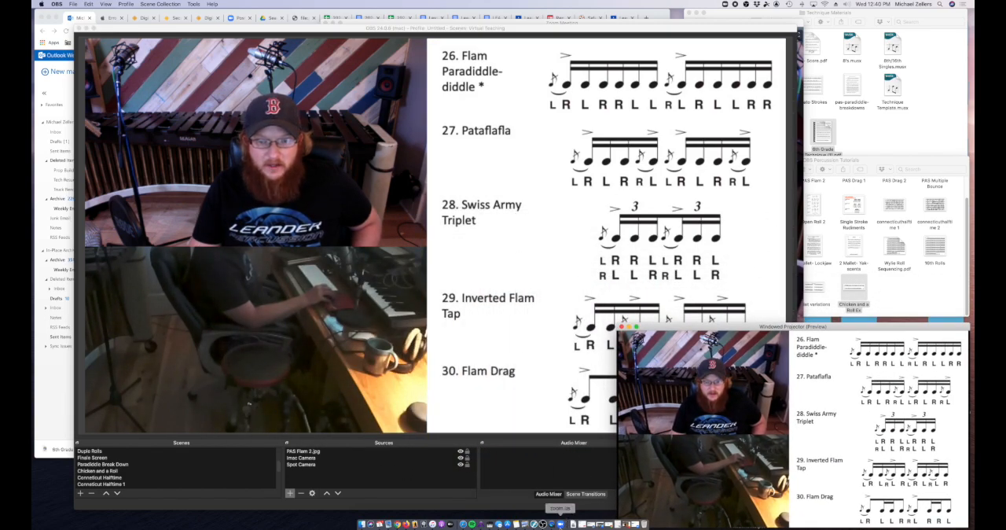
Step: Share the OBS windowed projector in the Zoom meeting with computer sound included
click(561, 523)
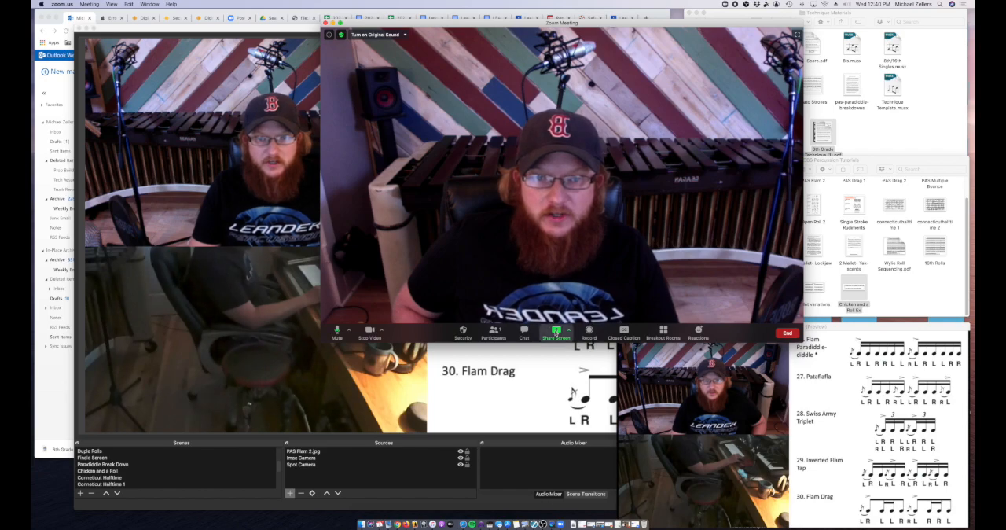
click(560, 334)
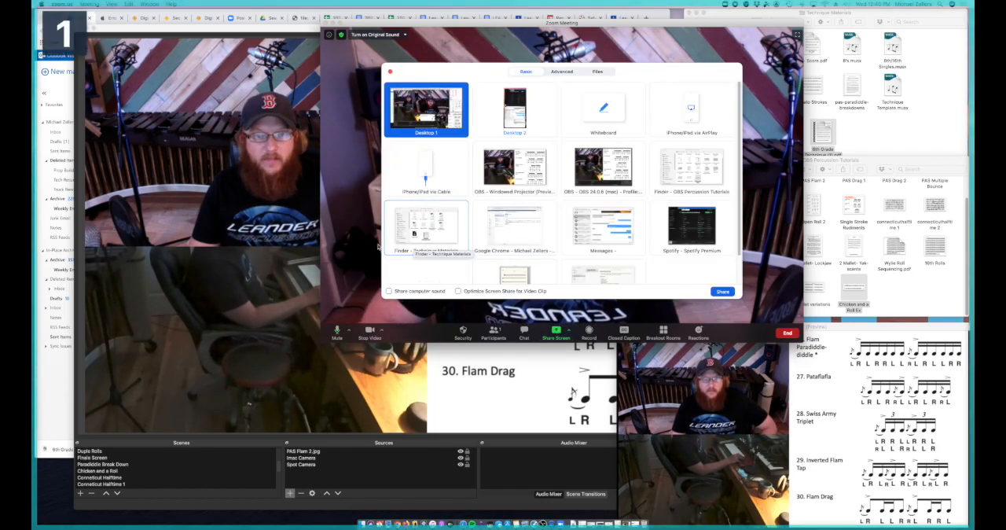
click(388, 291)
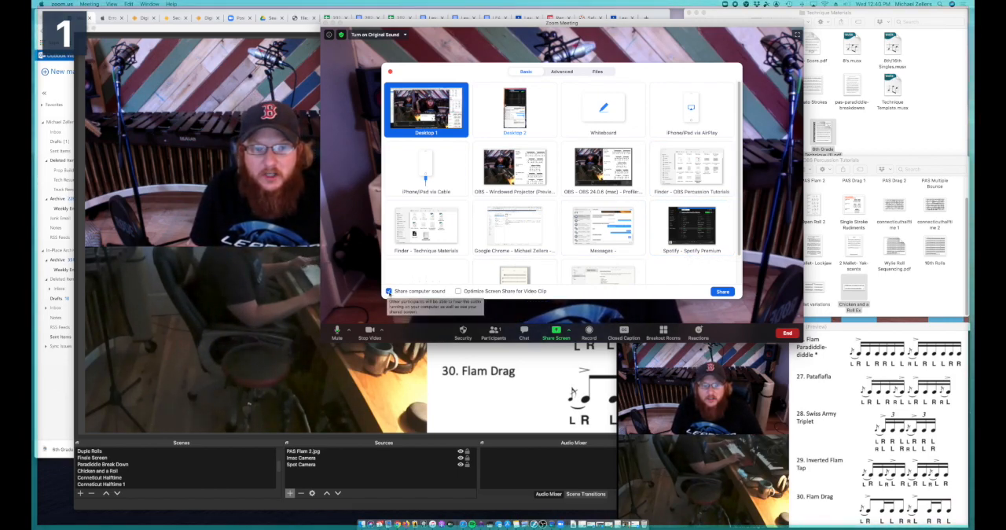
click(522, 168)
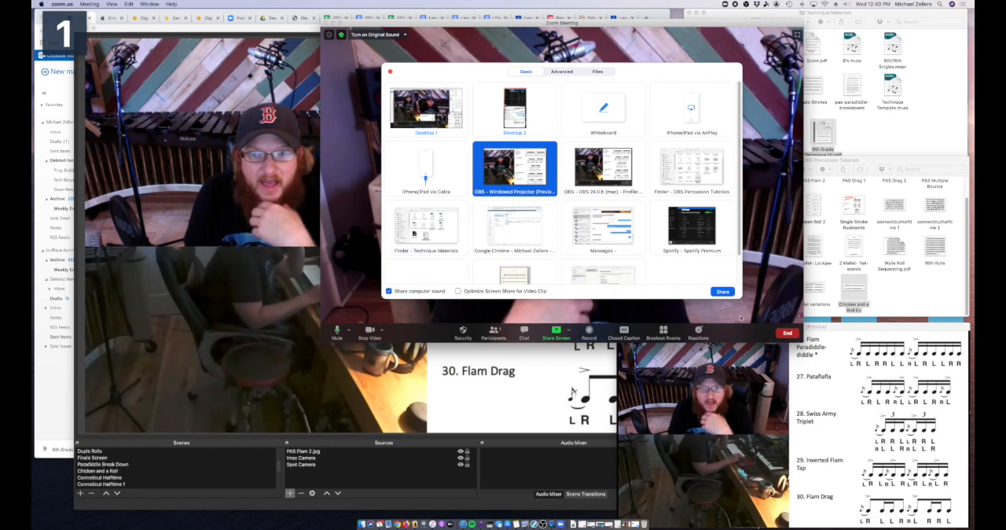
mouse_move(866, 331)
mouse_down()
mouse_move(837, 336)
mouse_move(854, 329)
mouse_up()
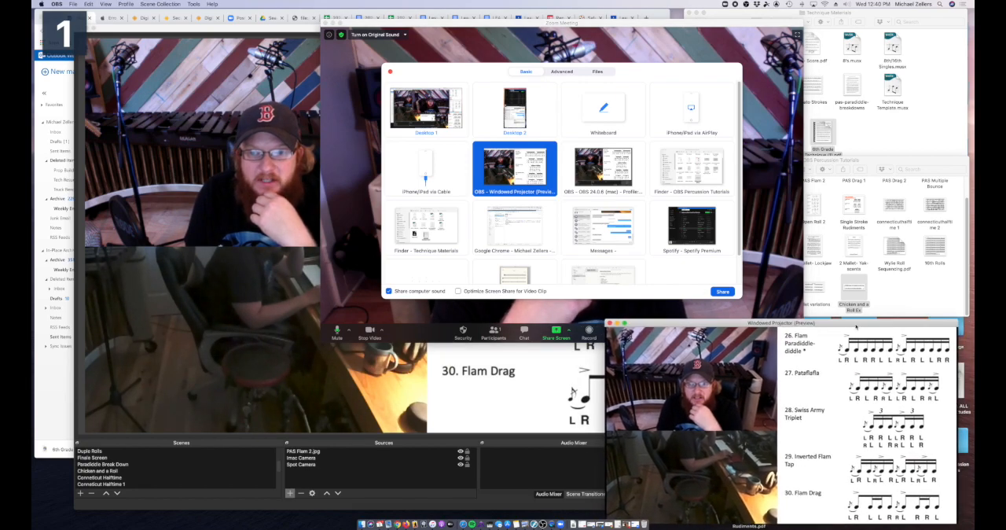
click(722, 291)
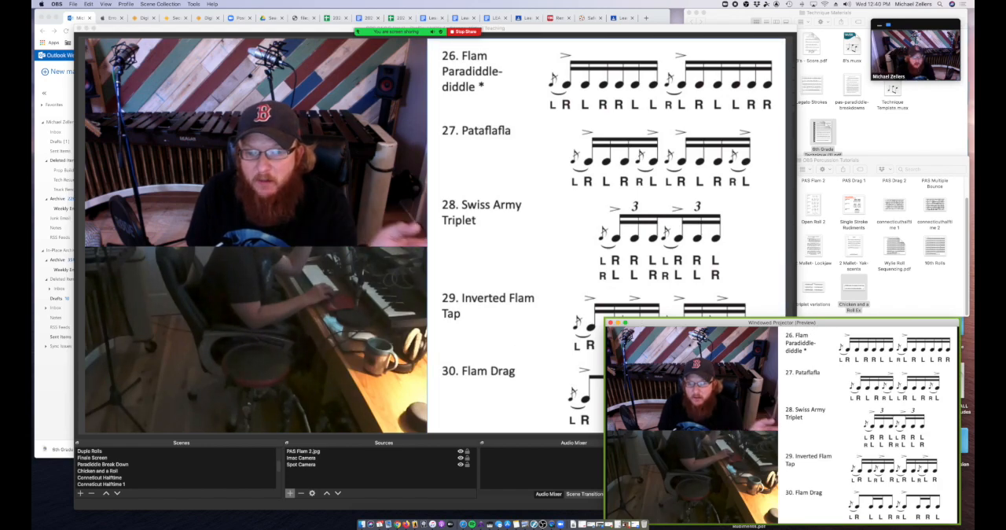
Step: Enlarge Zoom's floating video thumbnail and place it in the upper-right corner of the desktop, above the projector window
drag(908, 28, 657, 82)
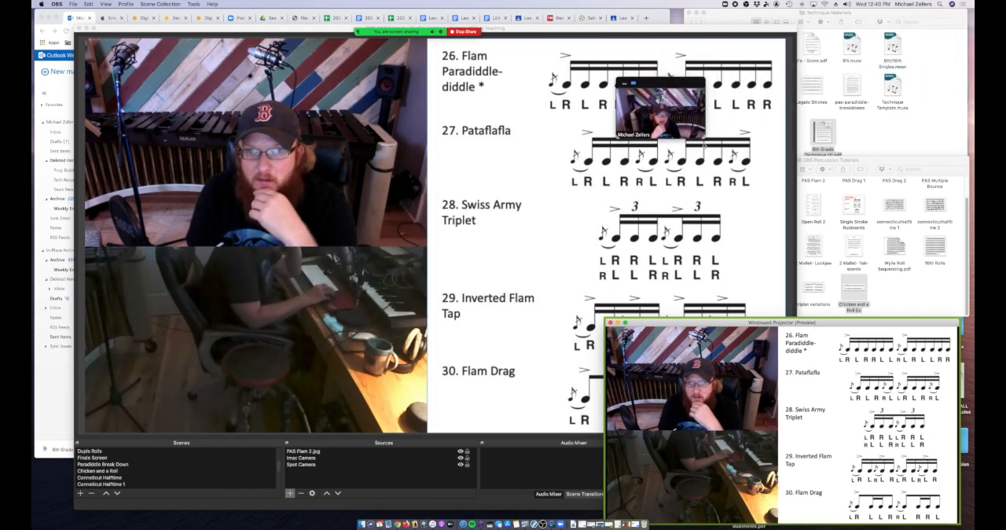
drag(711, 128, 890, 298)
drag(785, 86, 889, 16)
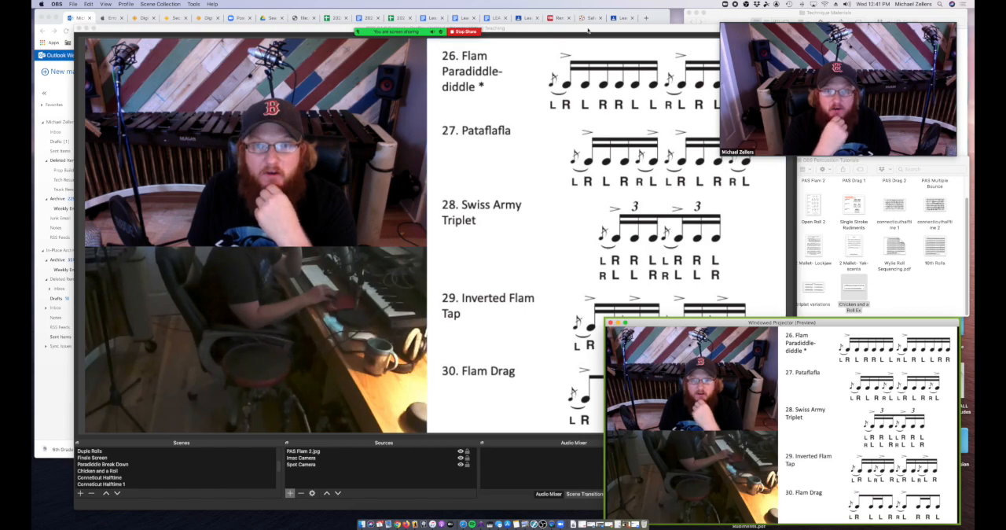
Step: Switch OBS to the Finale Screen scene and remove its Finale Window source
click(588, 31)
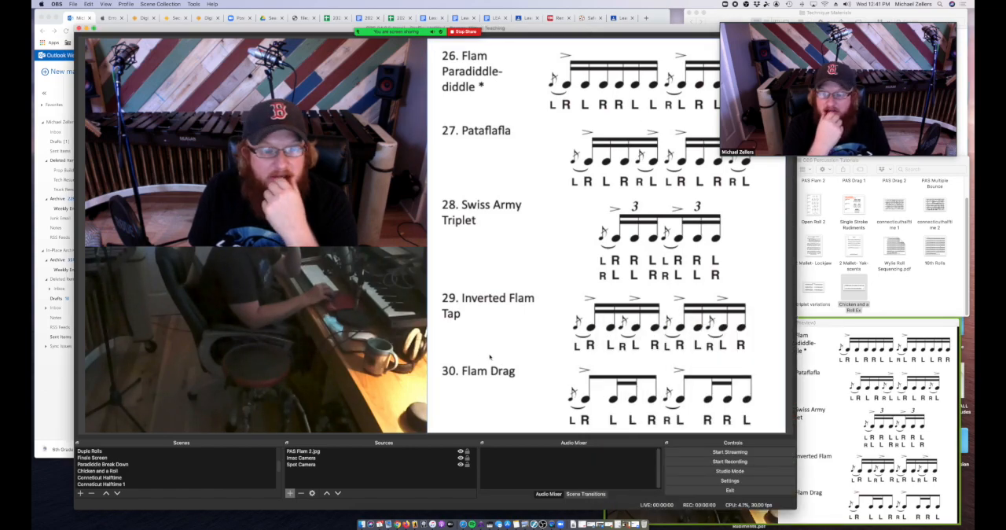
click(143, 457)
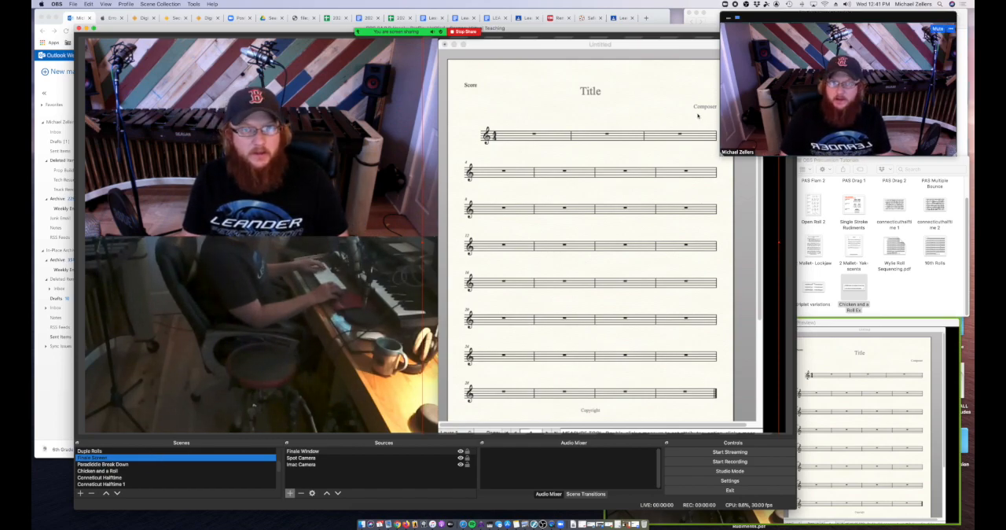
mouse_move(614, 31)
mouse_down()
mouse_move(601, 53)
mouse_move(589, 44)
mouse_move(617, 37)
mouse_up()
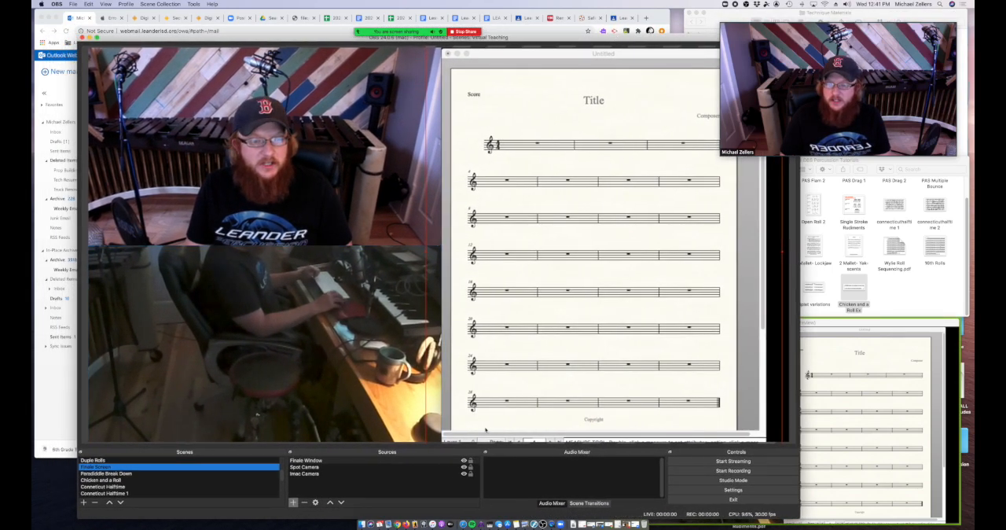
click(341, 461)
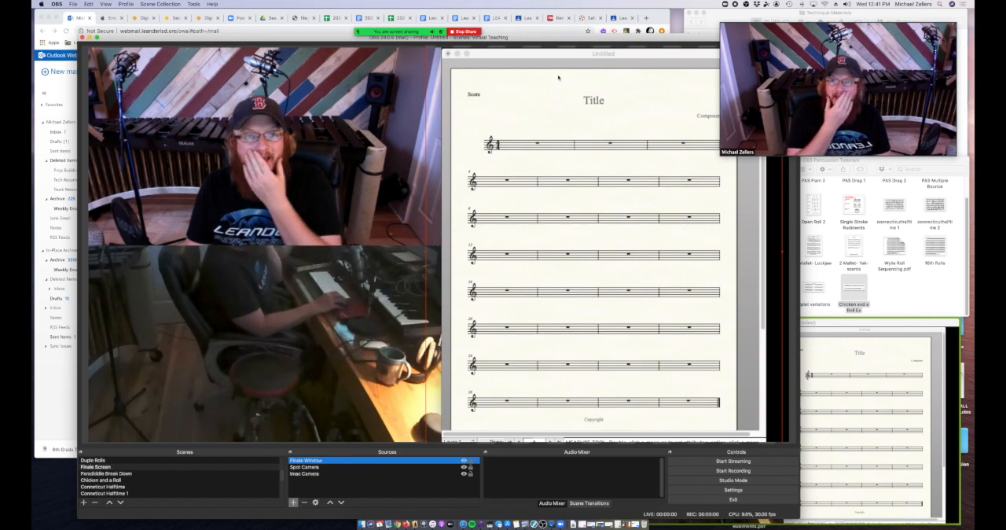
click(305, 503)
click(489, 285)
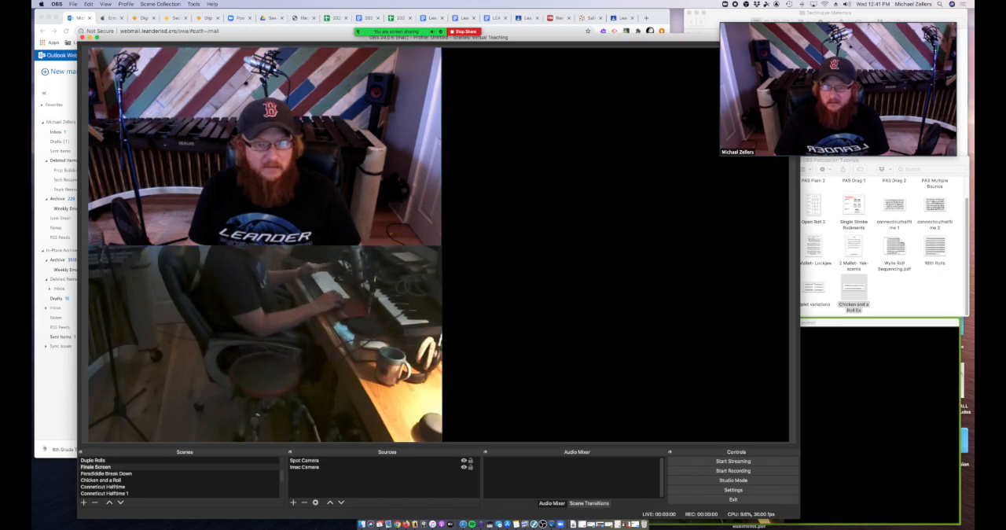
click(260, 307)
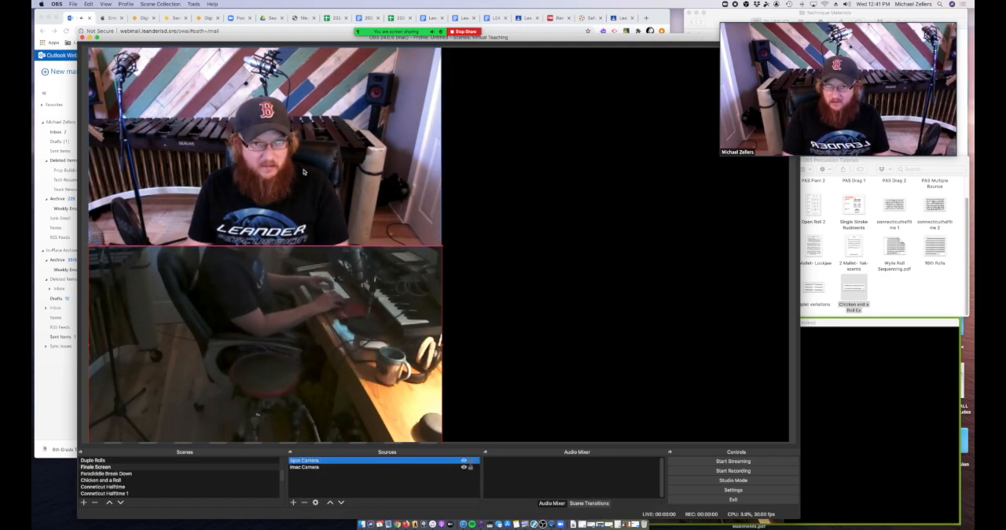
click(293, 501)
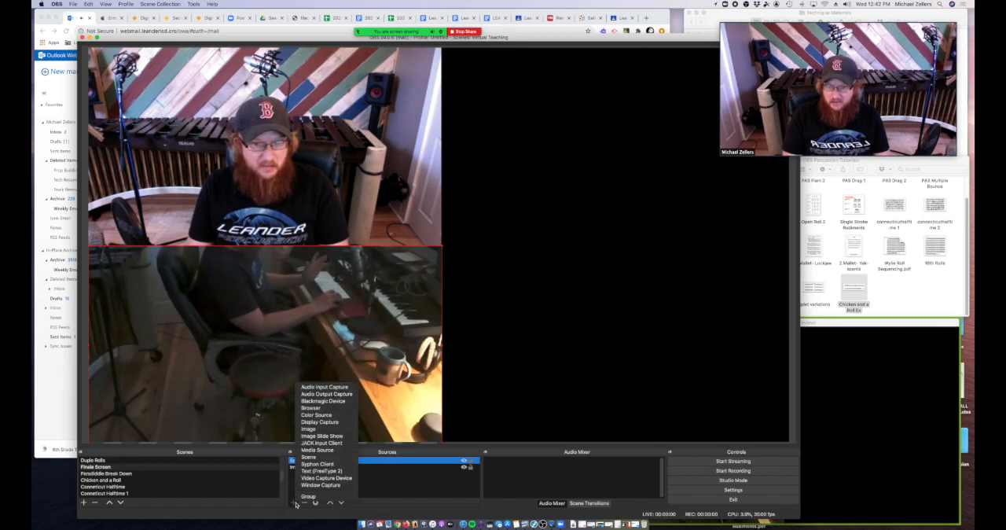
click(338, 422)
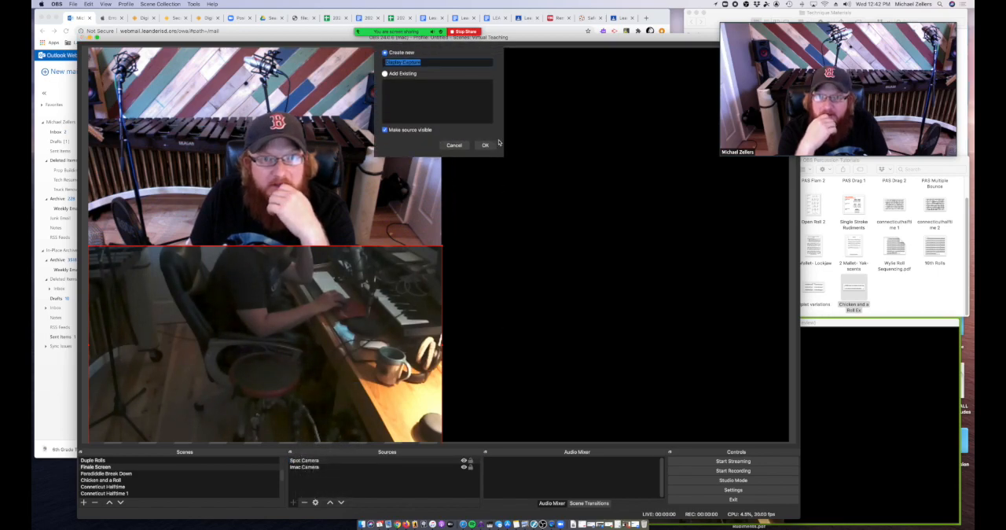
click(385, 74)
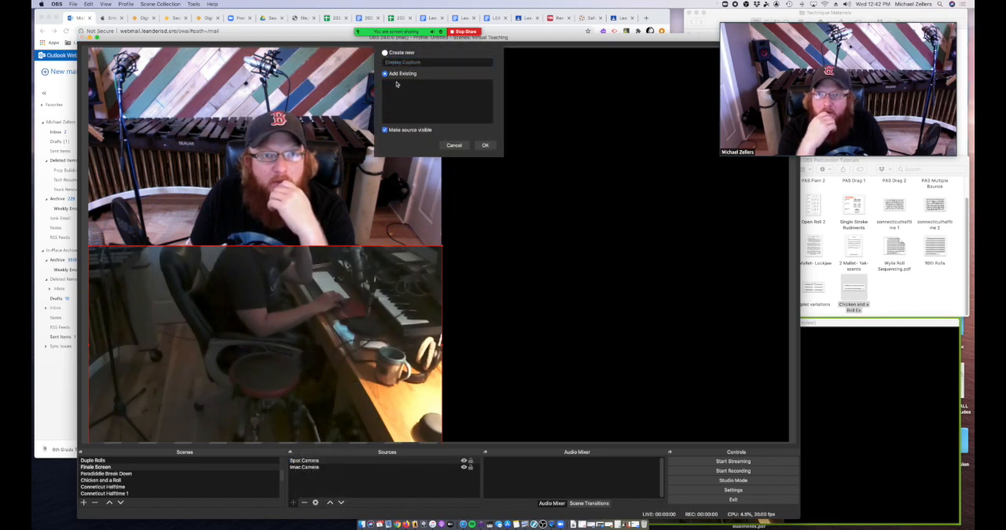
click(453, 145)
click(294, 502)
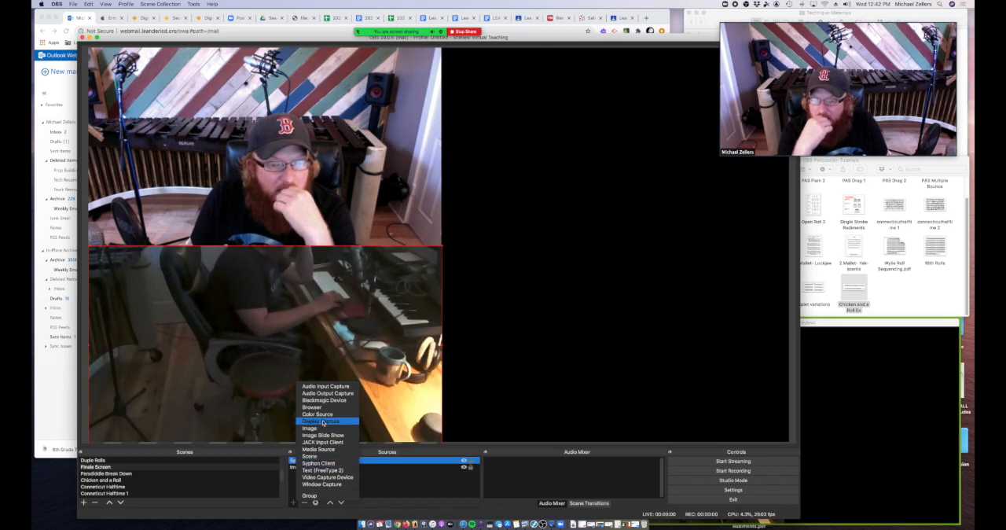
click(334, 484)
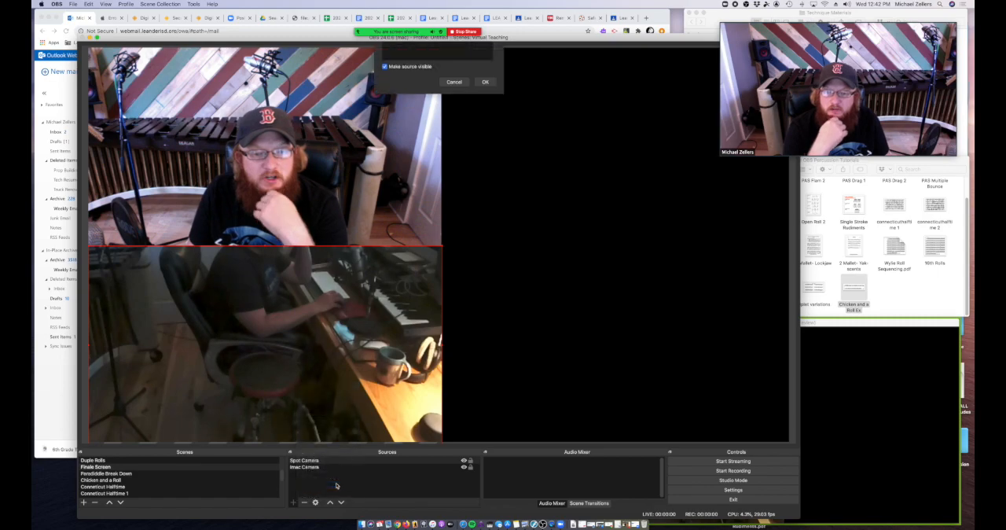
click(385, 74)
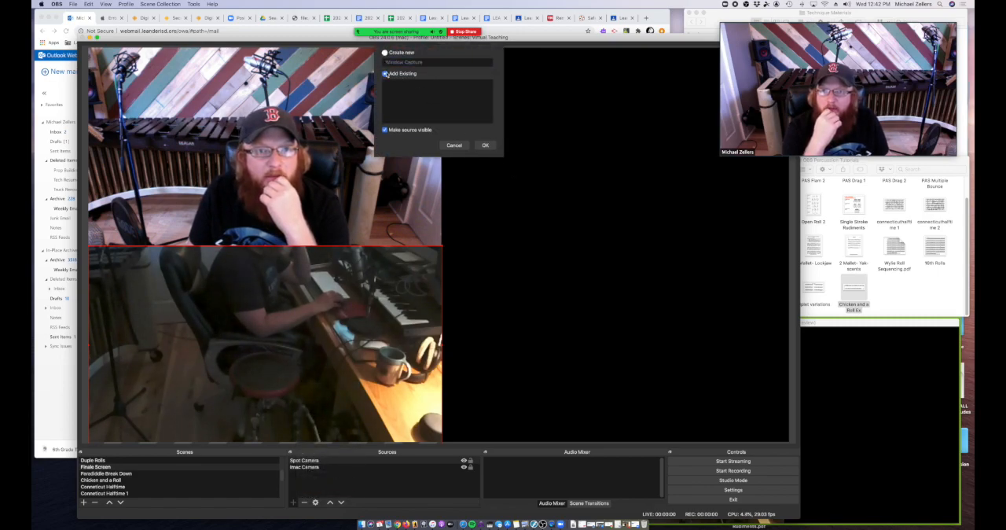
click(385, 52)
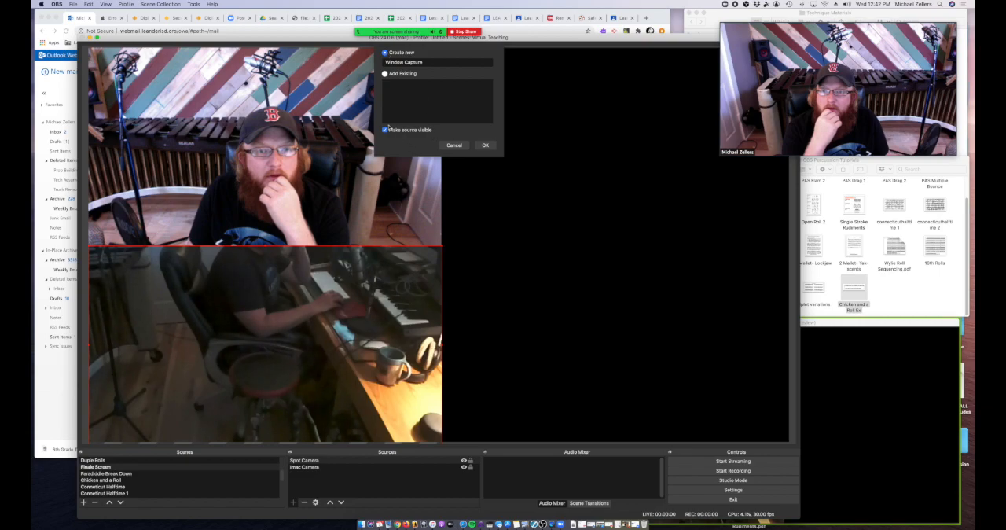
click(454, 145)
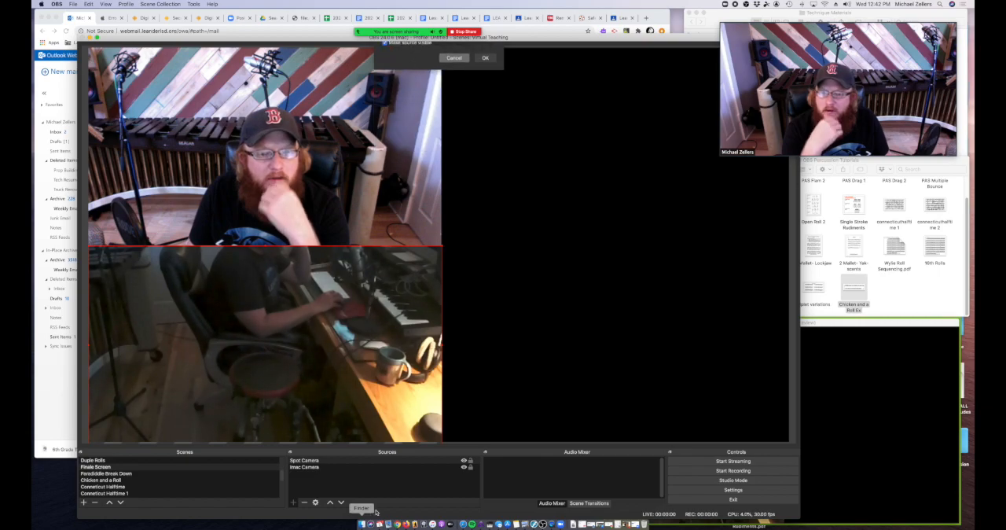
Step: Add a new Window Capture source to the Finale Screen scene, keeping the default name
click(294, 502)
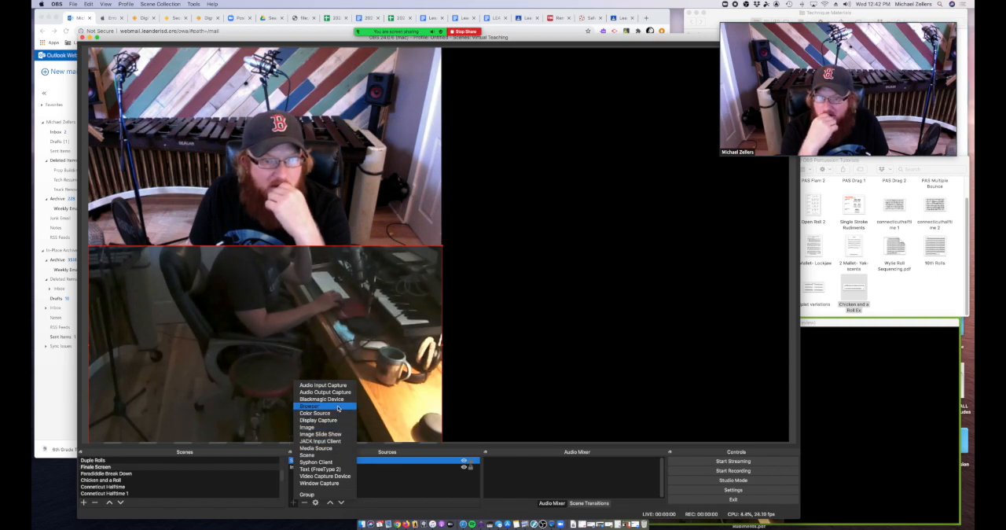
click(333, 483)
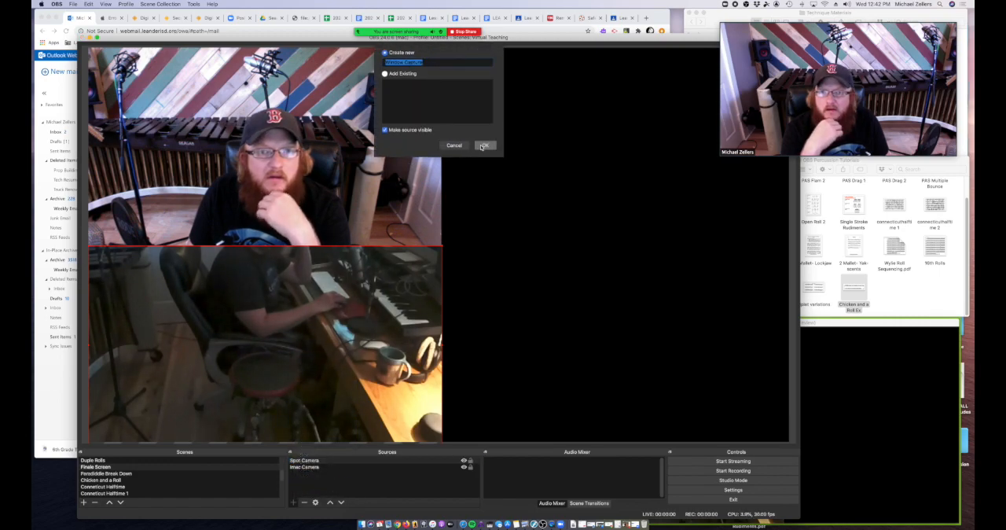
click(385, 74)
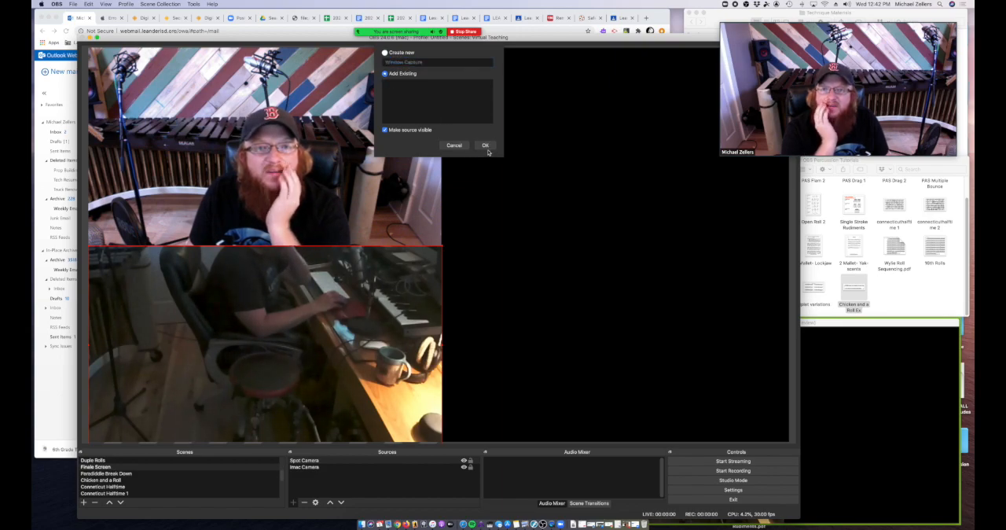
click(384, 52)
click(485, 145)
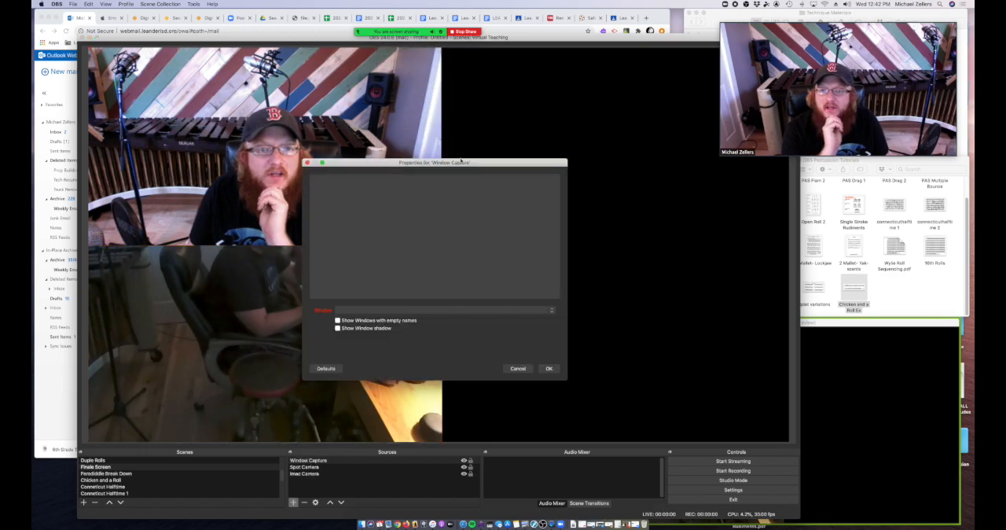
Step: Set the capture source to the [Finale] Untitled window, with windows with empty names and the window shadow shown
drag(460, 161, 446, 164)
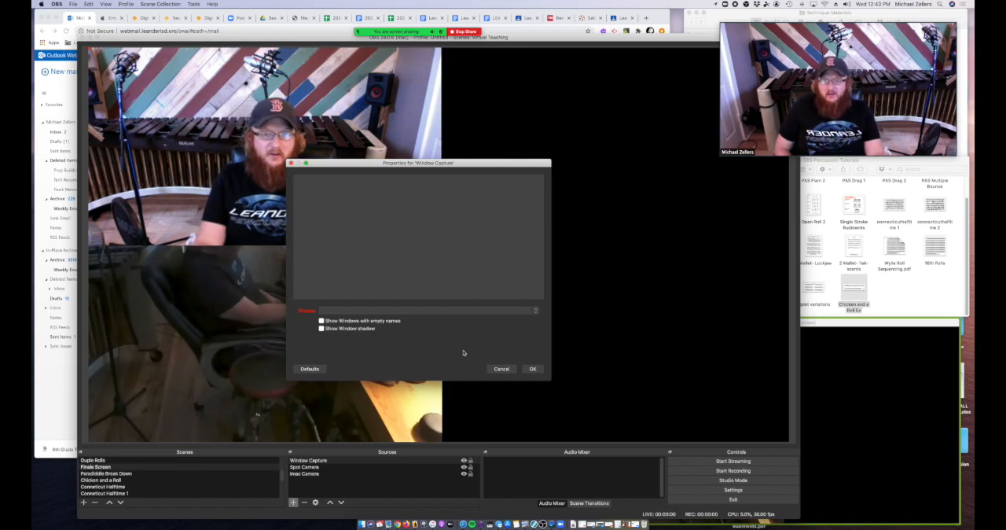
click(462, 310)
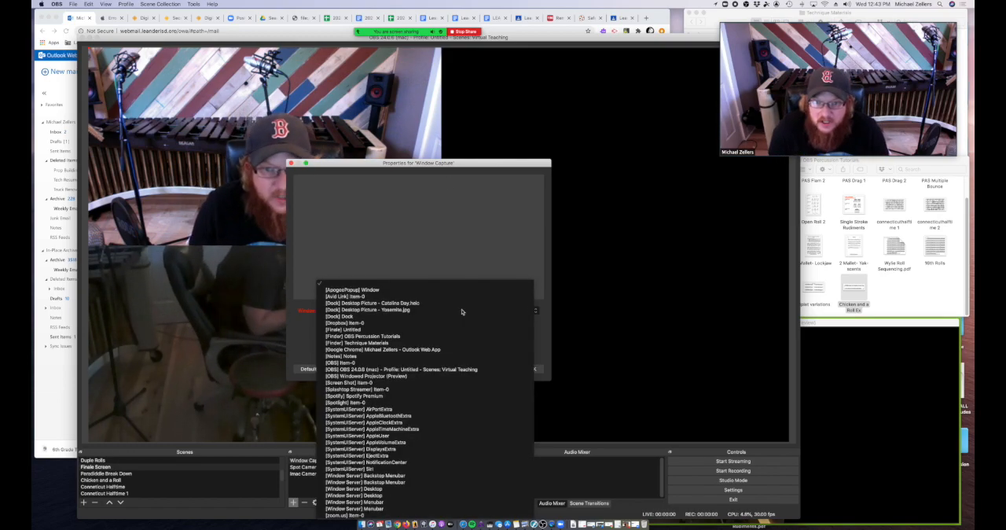
click(295, 337)
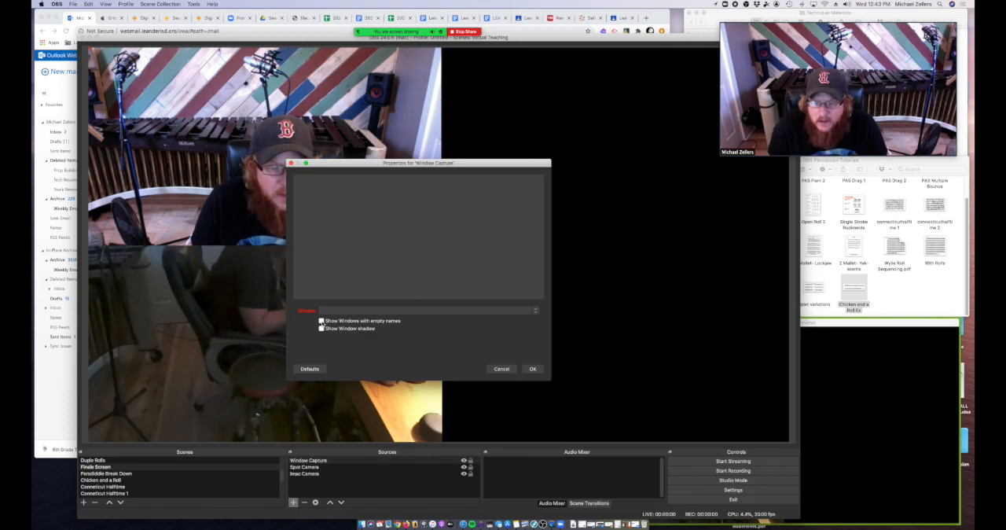
click(378, 311)
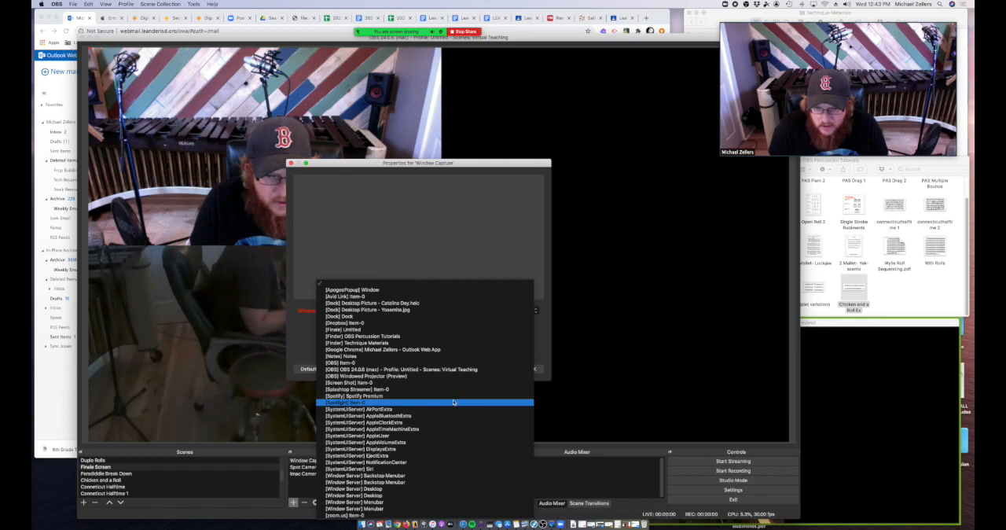
click(336, 329)
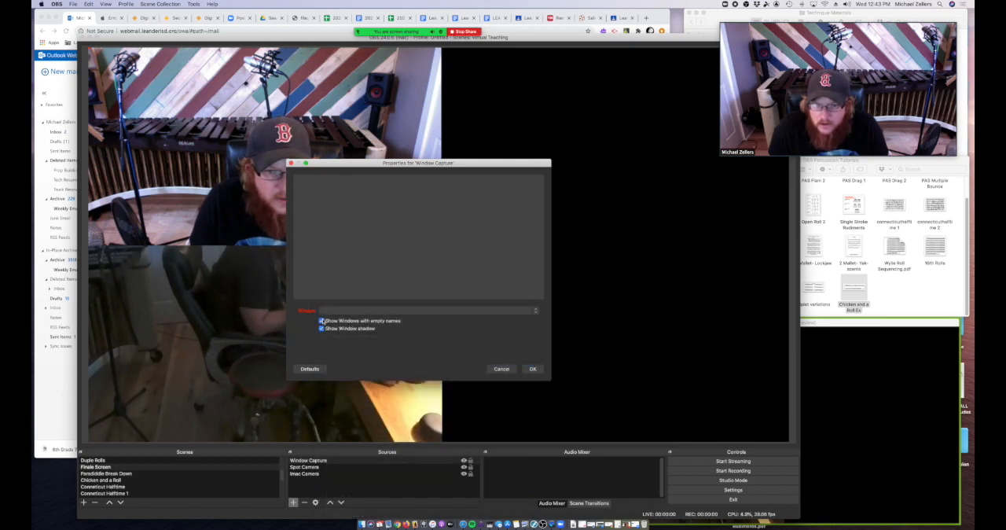
click(479, 310)
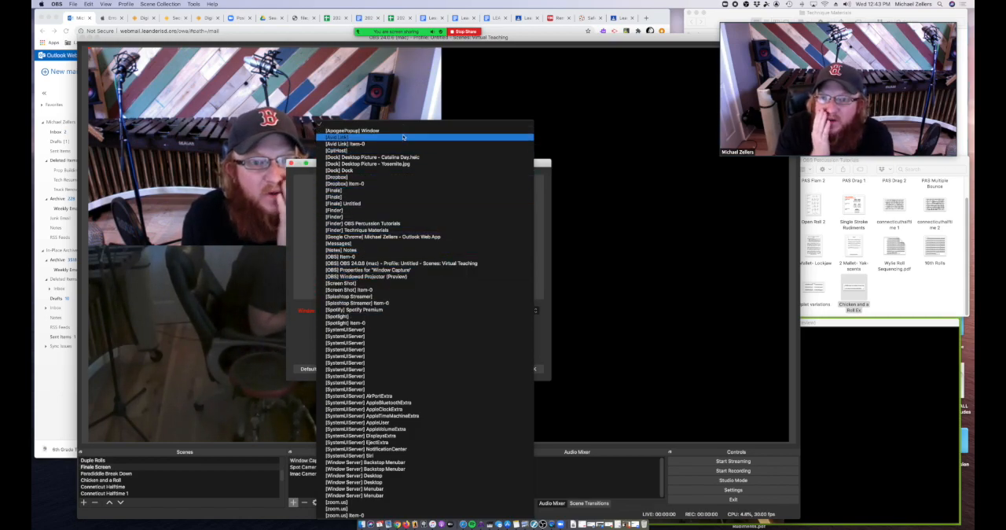
click(397, 205)
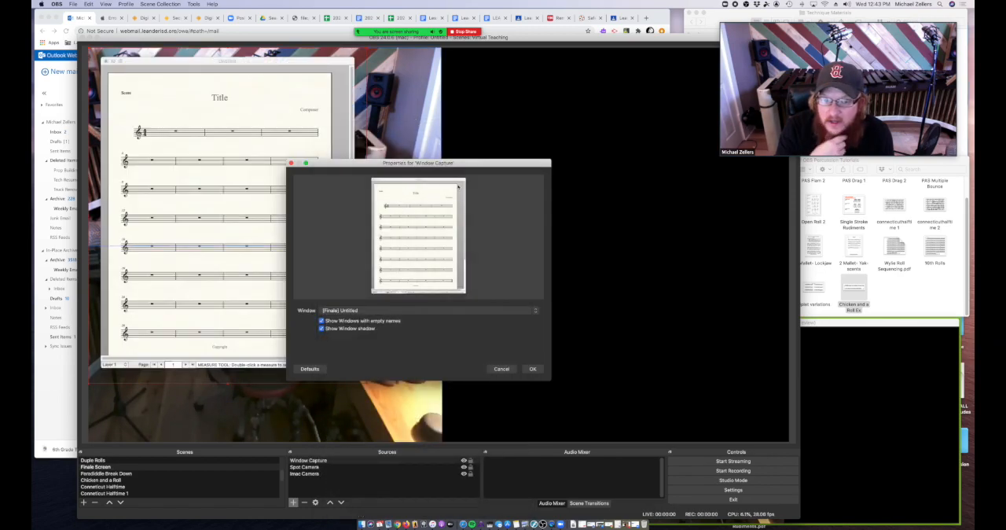
click(532, 368)
Step: Place the Finale window capture beside the two cameras and enlarge it to nearly the full canvas height
drag(149, 61, 490, 57)
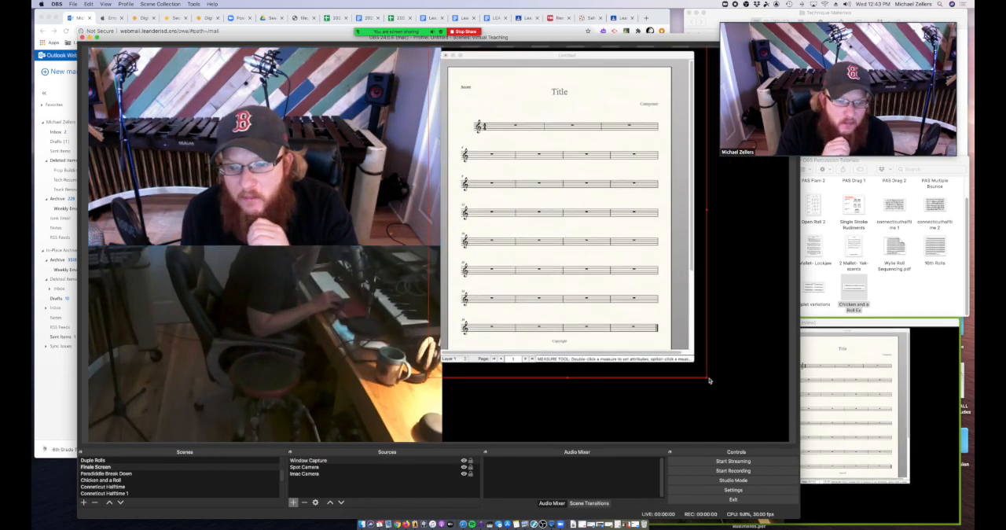
drag(706, 380, 763, 419)
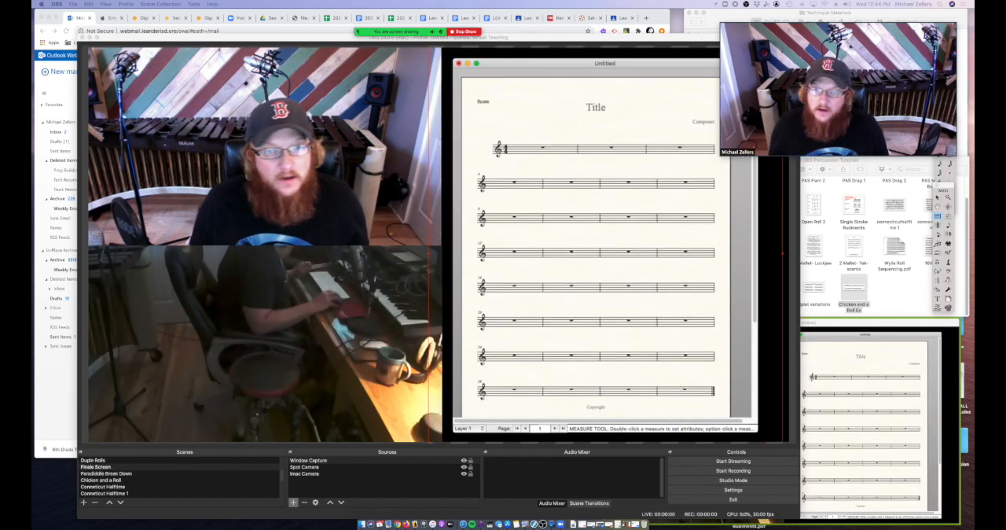
Step: Shift the OBS window slightly toward the desktop's upper-left and switch to the Talking scene
drag(208, 36, 189, 27)
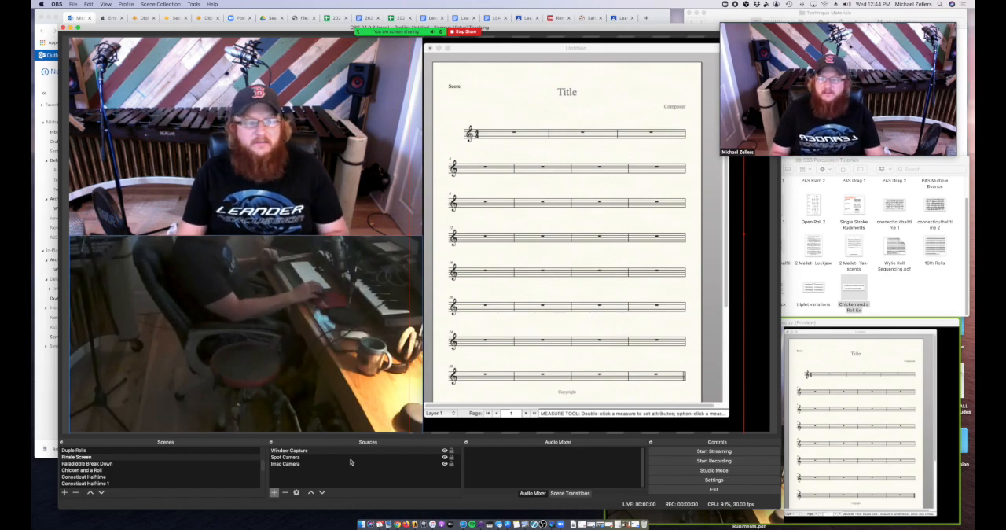
scroll(110, 464, up, 5)
click(115, 451)
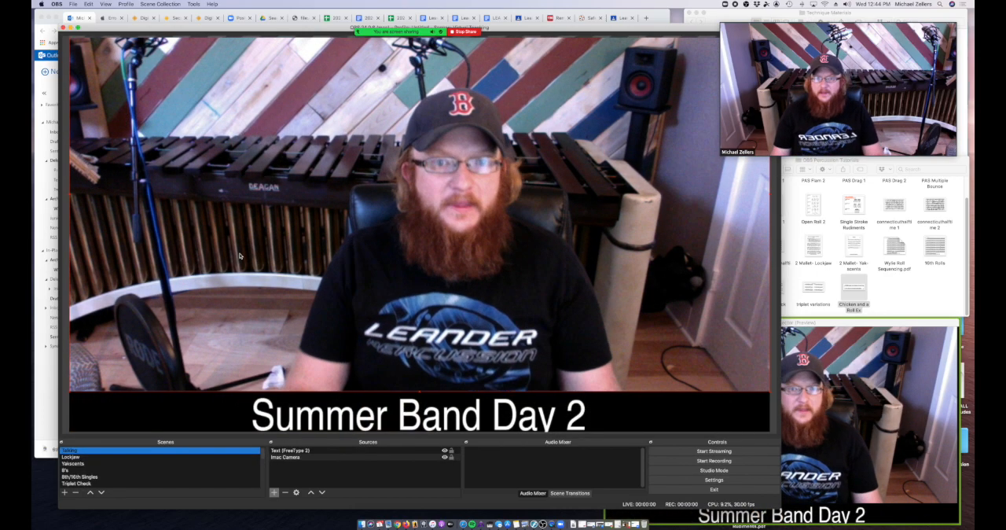